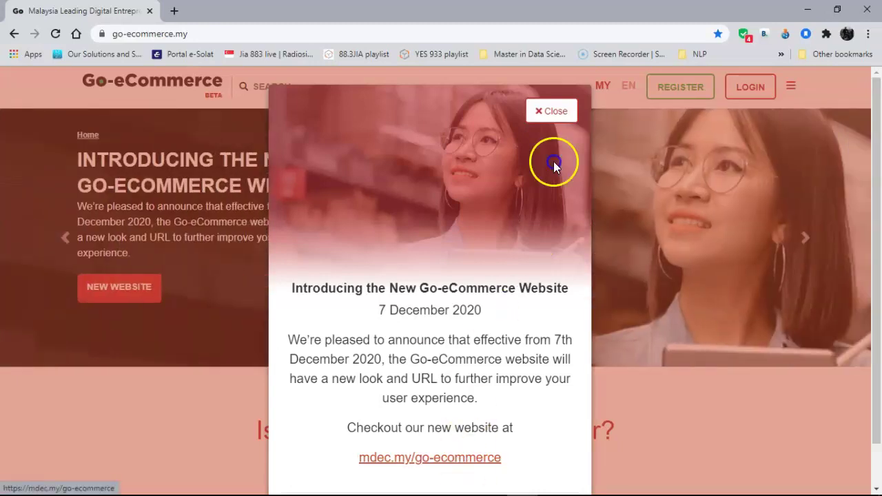
Dismiss the new website announcement and open the new account registration page.
{"action": "left_click", "coordinate": [548, 111]}
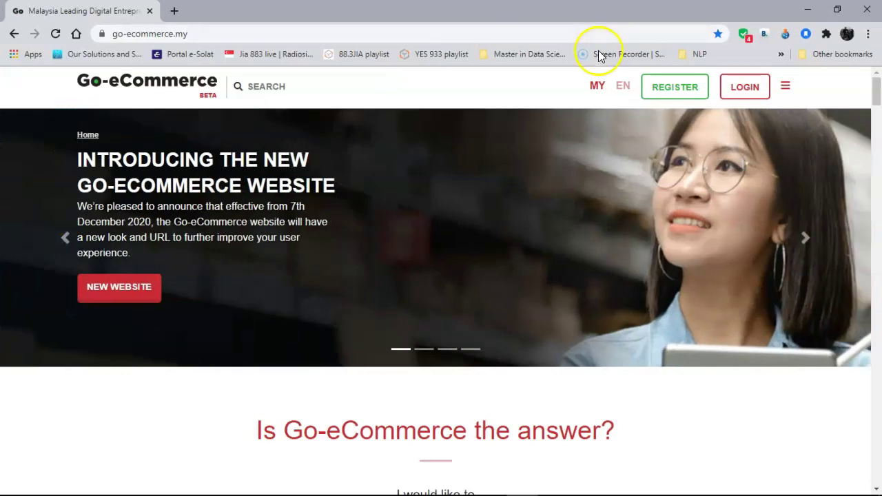
{"action": "left_click", "coordinate": [673, 88]}
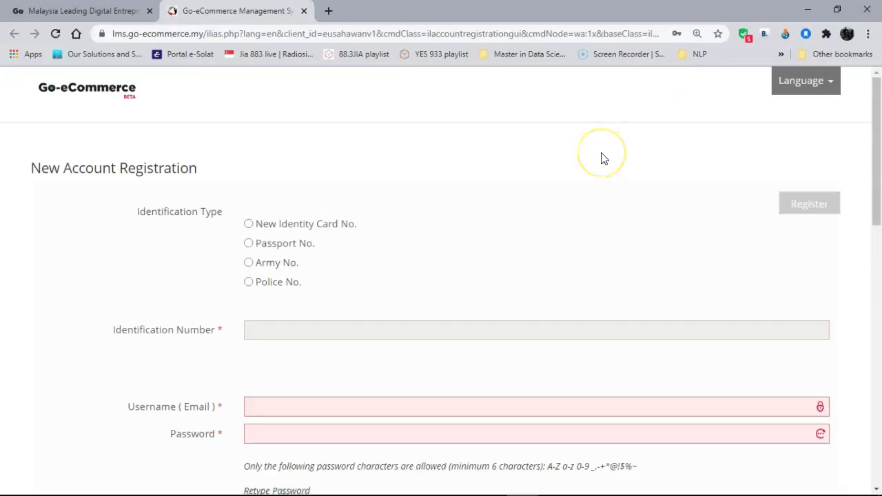
Choose Passport No. as the identification type and type the passport number.
{"action": "scroll", "coordinate": [602, 158], "scroll_direction": "down", "scroll_amount": 1}
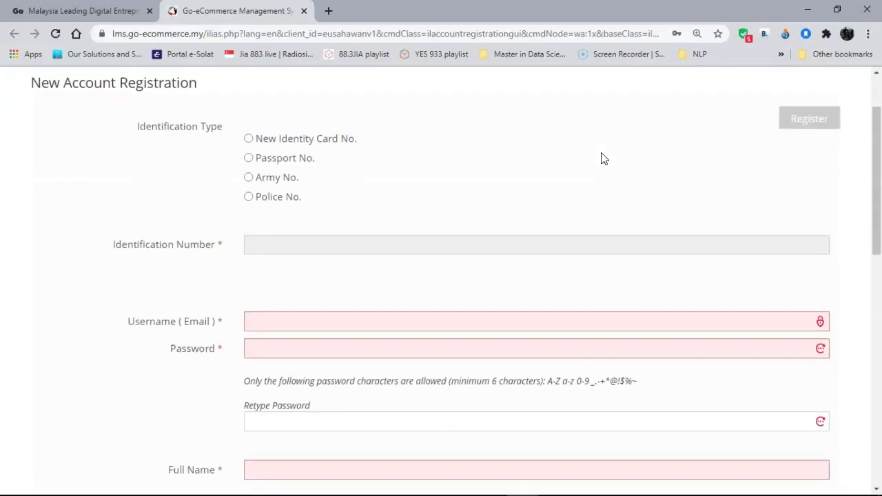
{"action": "left_click", "coordinate": [249, 158]}
{"action": "left_click", "coordinate": [318, 242]}
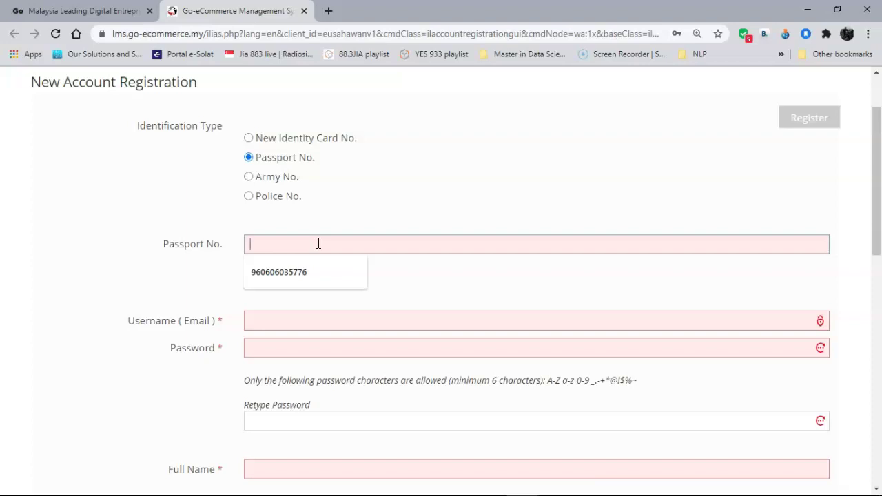
{"action": "right_click", "coordinate": [379, 186]}
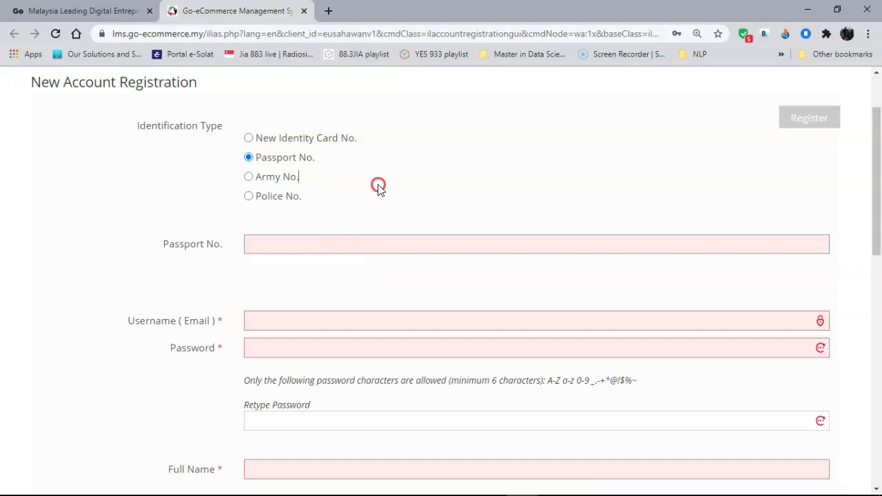
{"action": "left_click", "coordinate": [375, 184]}
{"action": "left_click", "coordinate": [296, 250]}
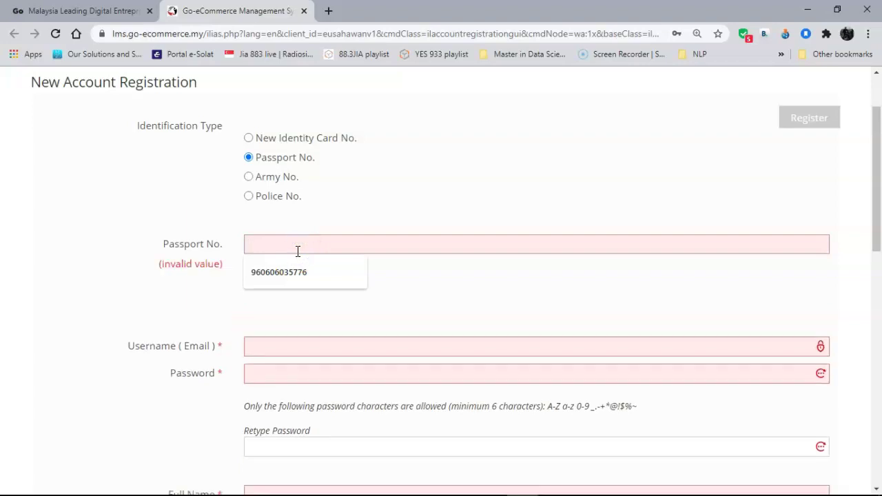
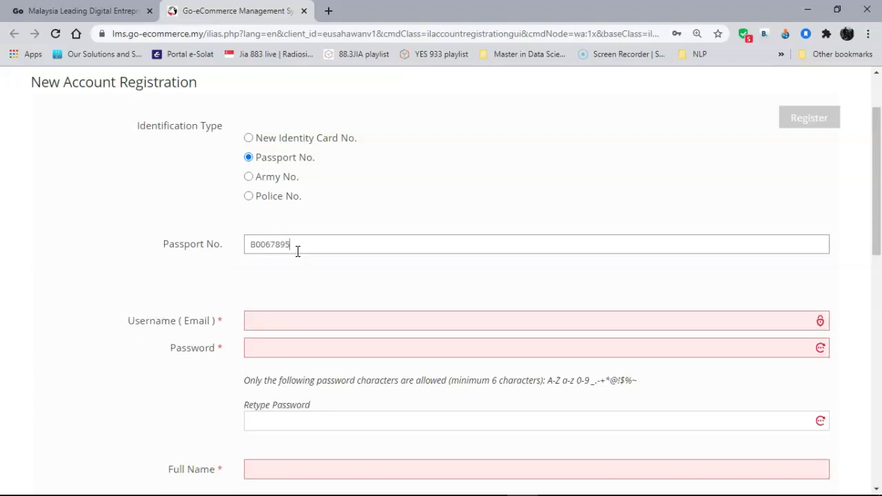
Correct the passport number's extra digits and zeros until no invalid-value warning shows.
{"action": "key", "text": "BackSpace"}
{"action": "left_click", "coordinate": [274, 266]}
{"action": "double_click", "coordinate": [268, 249]}
{"action": "left_click", "coordinate": [197, 291]}
{"action": "double_click", "coordinate": [262, 246]}
{"action": "left_click", "coordinate": [419, 283]}
{"action": "left_click", "coordinate": [256, 245]}
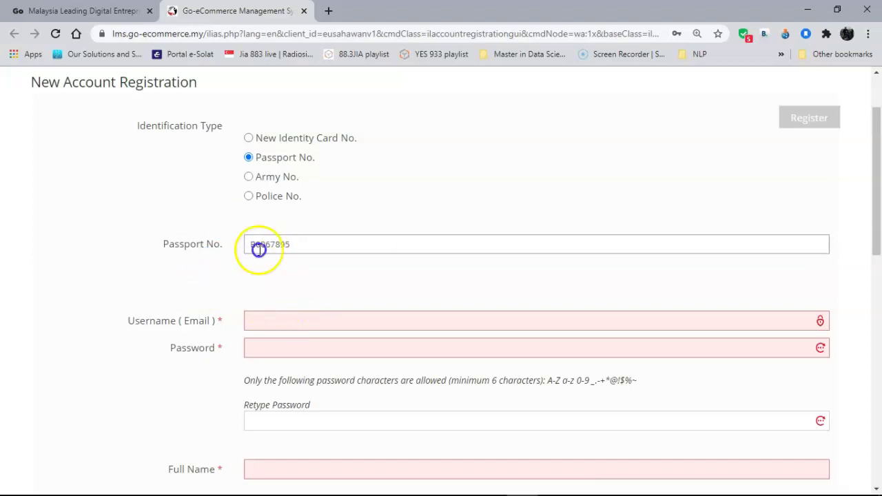
{"action": "key", "text": "Delete"}
{"action": "left_click", "coordinate": [211, 294]}
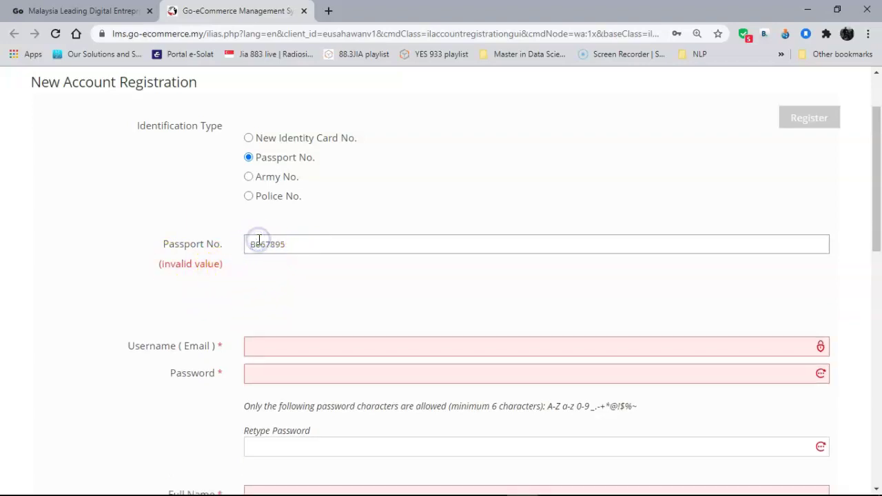
{"action": "key", "text": "Delete"}
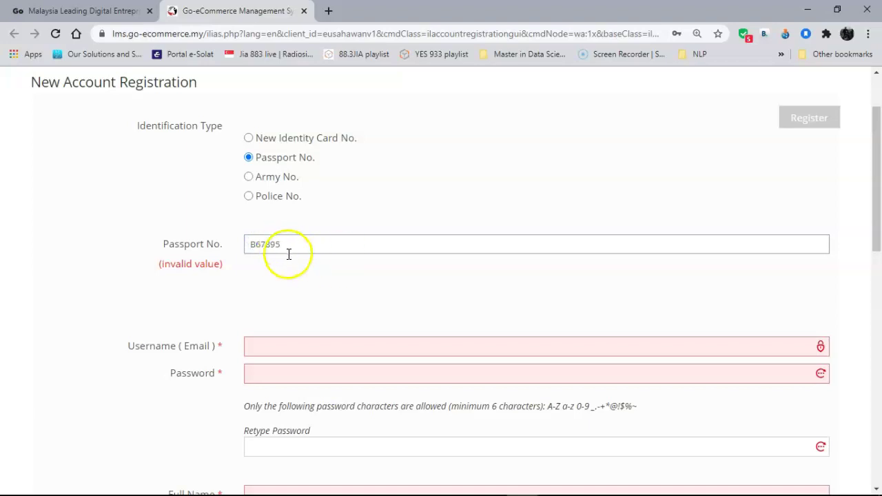
{"action": "type", "text": "00"}
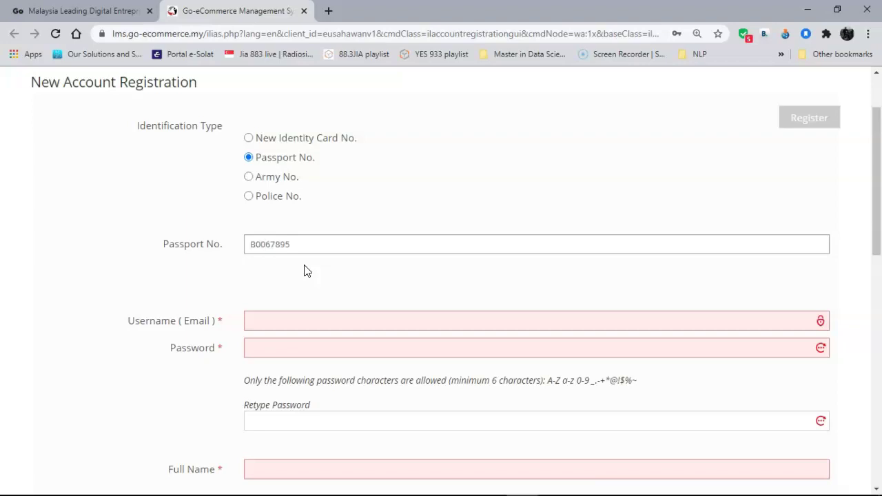
{"action": "key", "text": "BackSpace"}
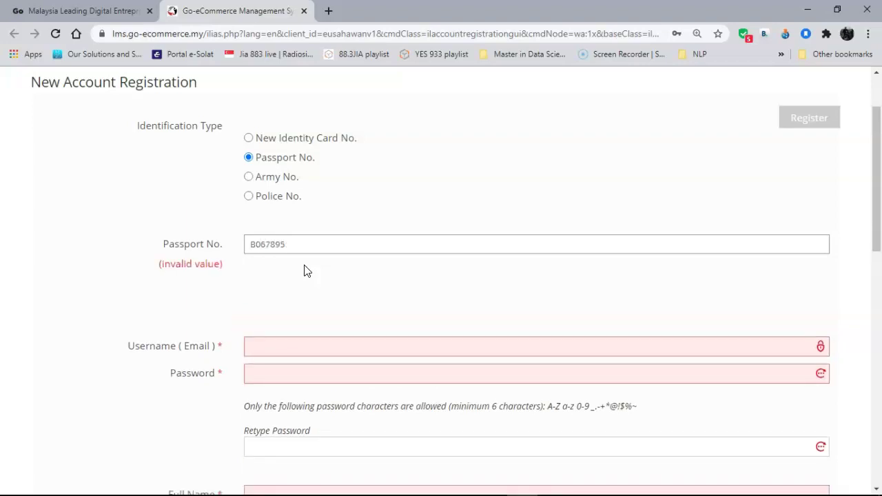
Finish the passport number, then enter the username email, password and matching retyped password.
{"action": "type", "text": "0"}
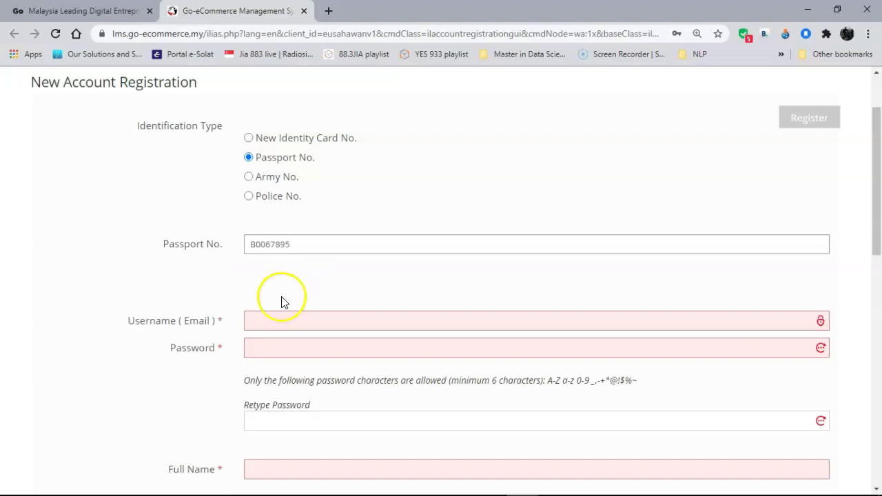
{"action": "left_click", "coordinate": [273, 319]}
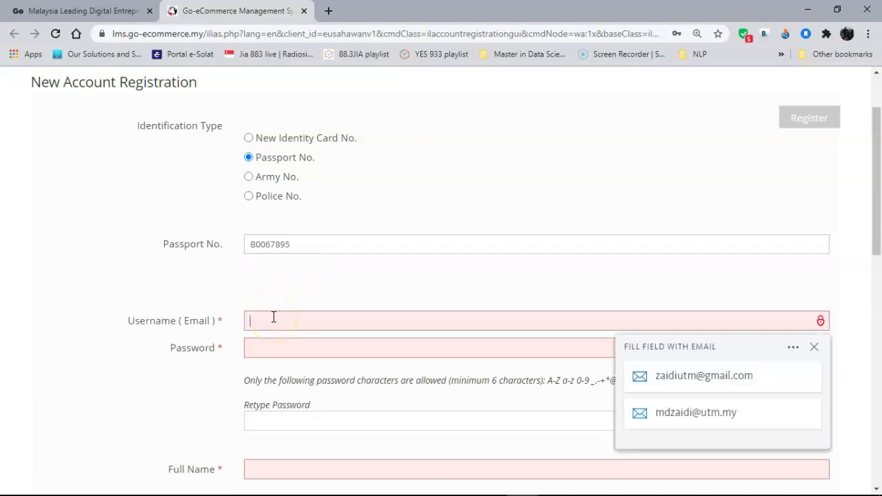
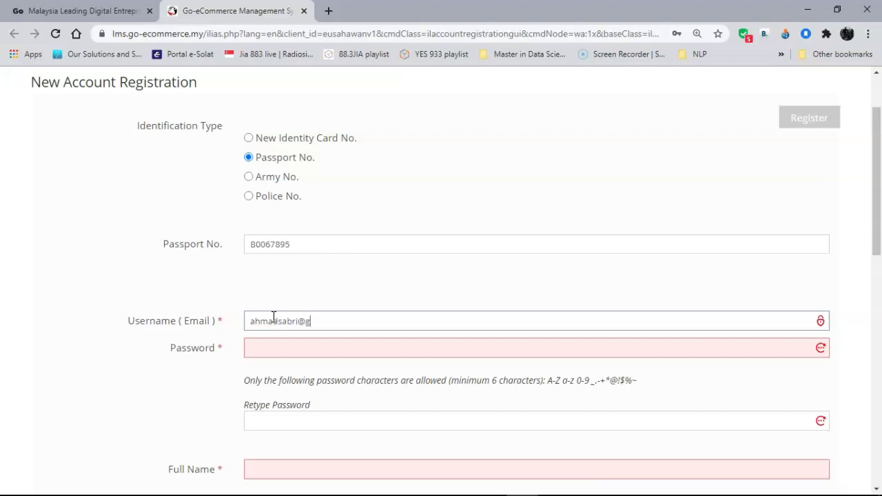
{"action": "key", "text": "Tab"}
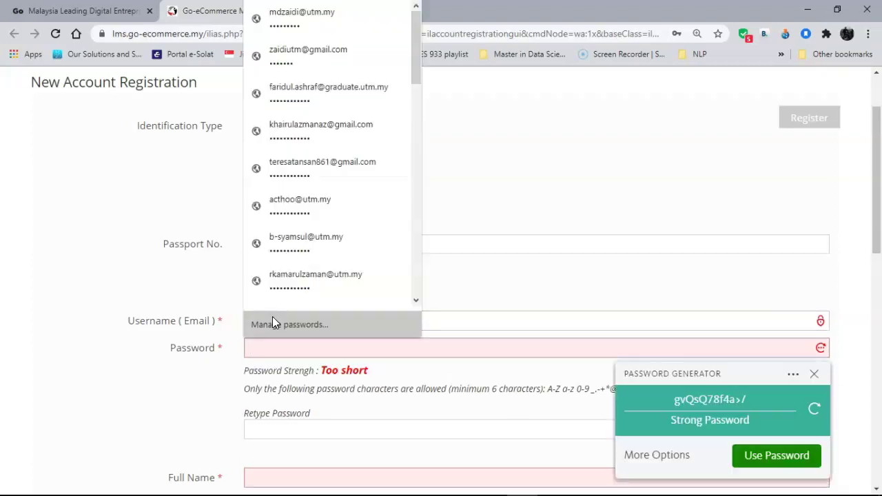
{"action": "type", "text": "••••••"}
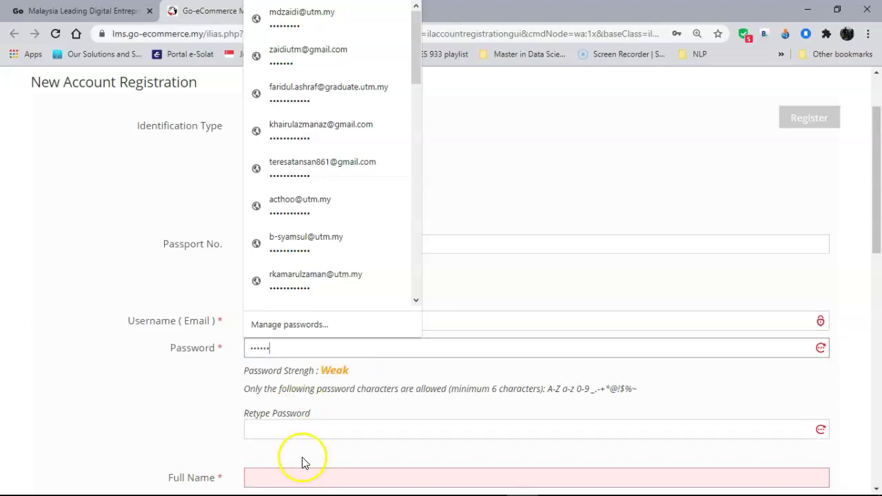
{"action": "left_click", "coordinate": [303, 429]}
{"action": "type", "text": "•••••"}
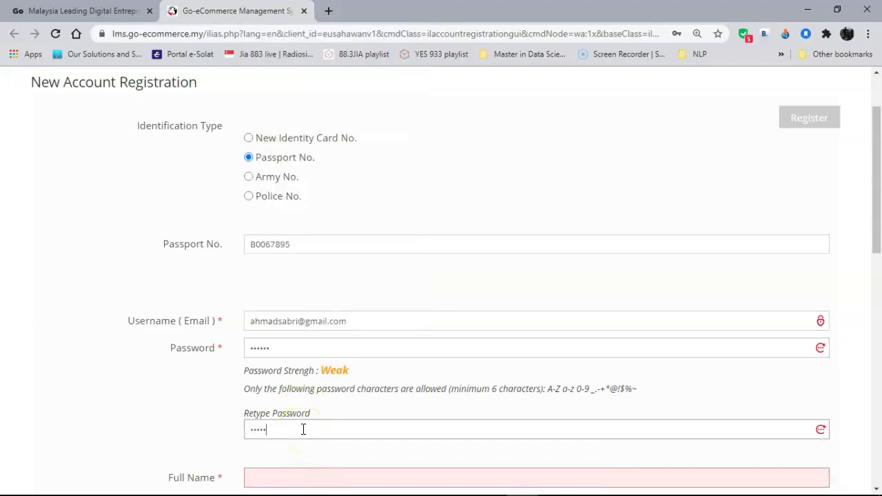
{"action": "type", "text": "•"}
Fill in the applicant's full name, correcting the mistyped ending.
{"action": "scroll", "coordinate": [303, 427], "scroll_direction": "down", "scroll_amount": 2}
{"action": "left_click", "coordinate": [279, 350]}
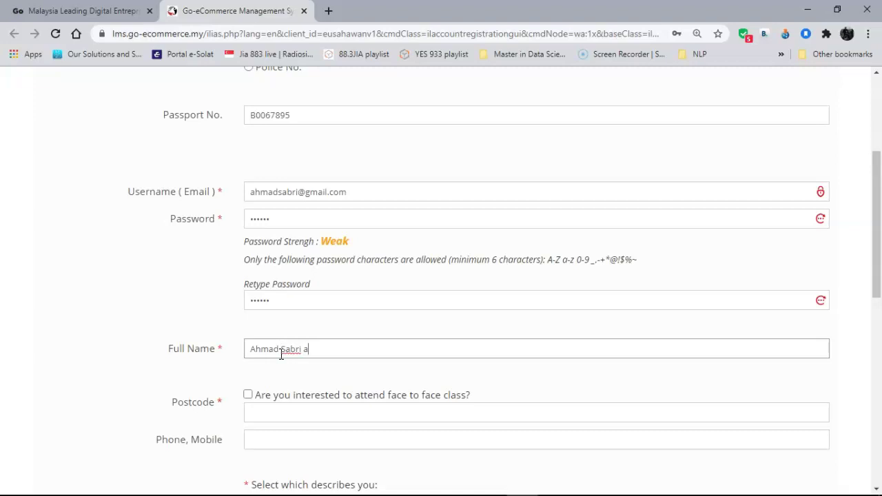
Opt in to face-to-face classes, enter postcode 81310 and fill the mobile number from a saved suggestion.
{"action": "scroll", "coordinate": [276, 348], "scroll_direction": "down", "scroll_amount": 2}
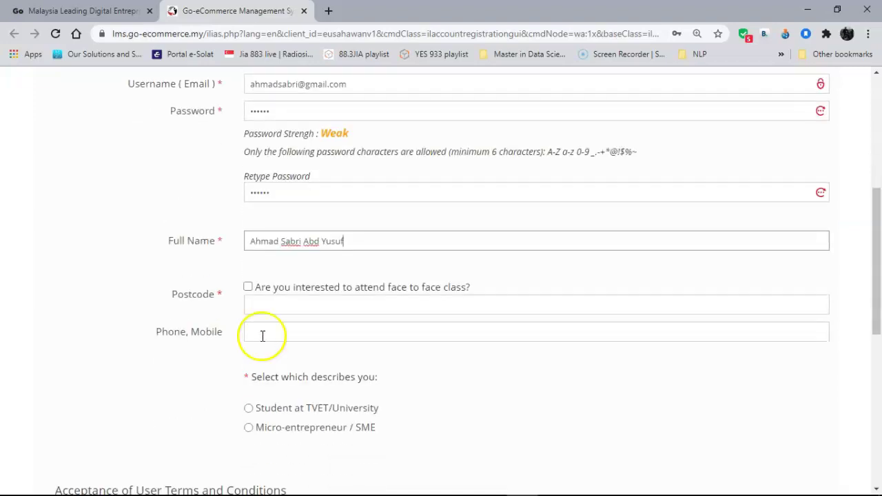
{"action": "left_click", "coordinate": [249, 290]}
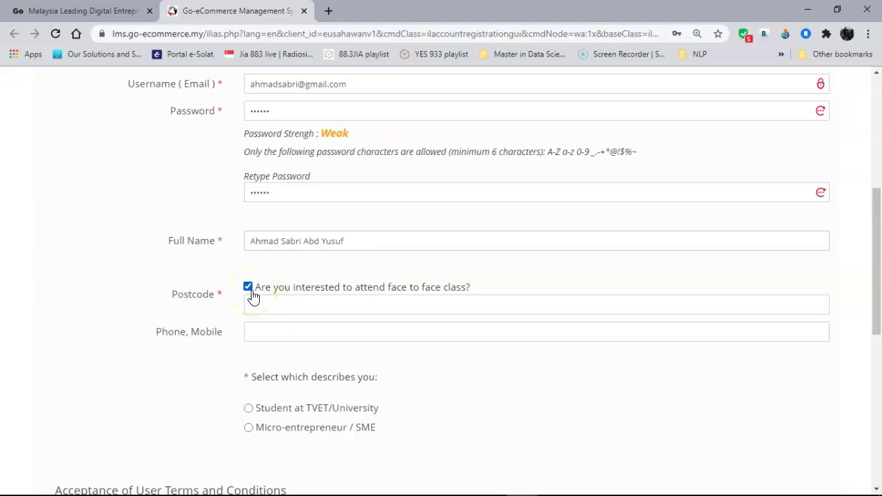
{"action": "left_click", "coordinate": [252, 297]}
{"action": "type", "text": "81310"}
{"action": "left_click", "coordinate": [498, 411]}
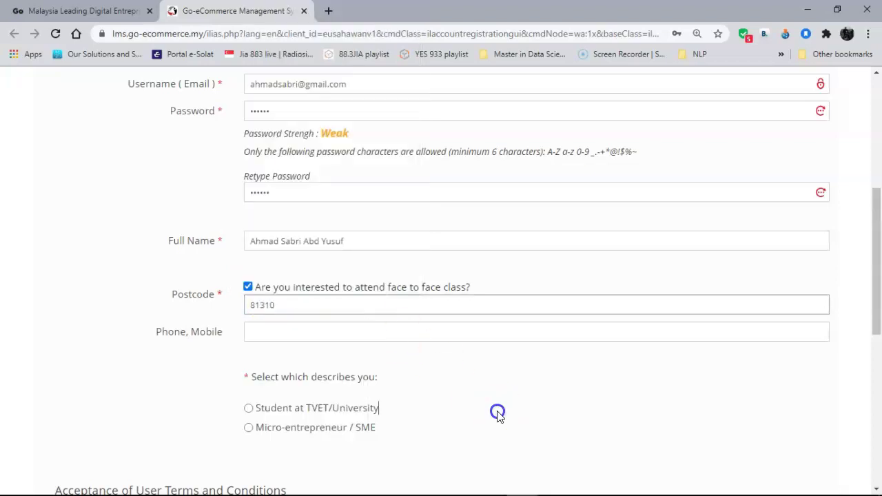
{"action": "left_click", "coordinate": [346, 333]}
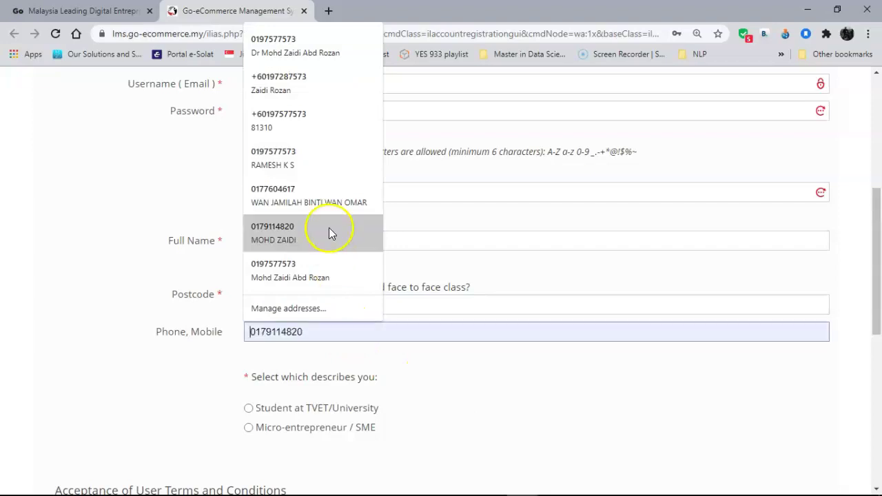
{"action": "left_click", "coordinate": [328, 188]}
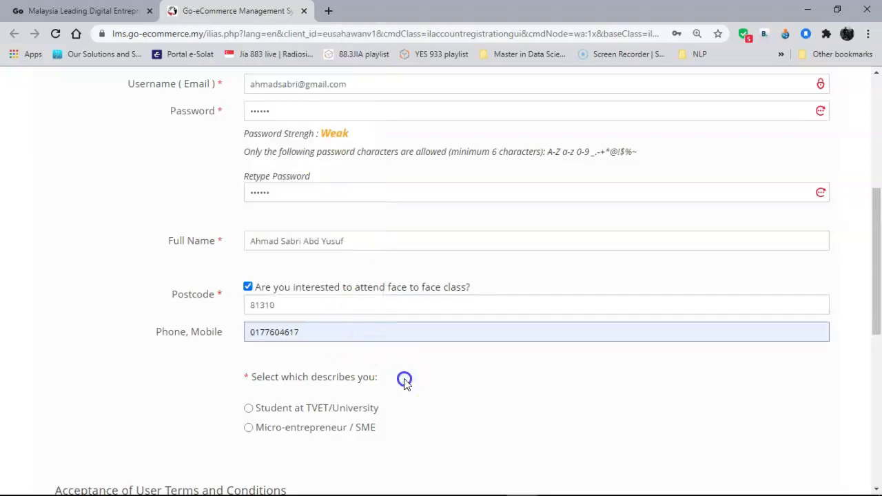
Choose Student at TVET/University, tick Terms, Privacy Notice and Declaration, and submit the registration.
{"action": "scroll", "coordinate": [441, 406], "scroll_direction": "down", "scroll_amount": 3}
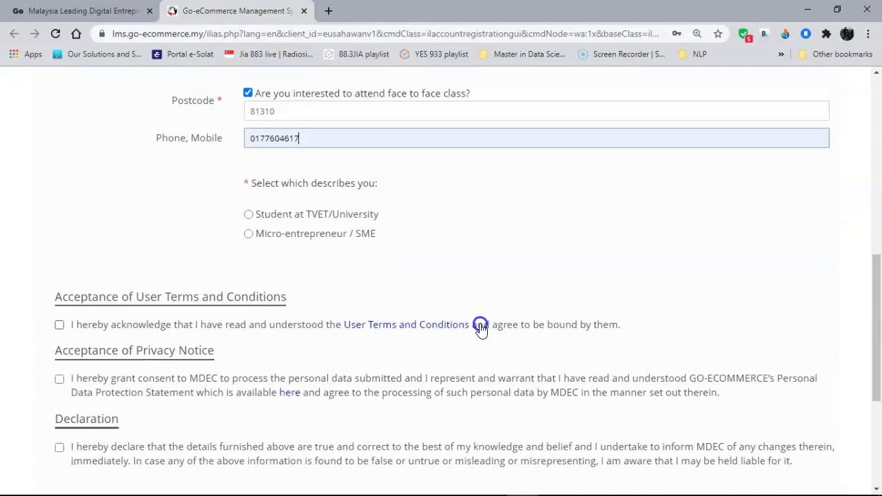
{"action": "left_click", "coordinate": [249, 214]}
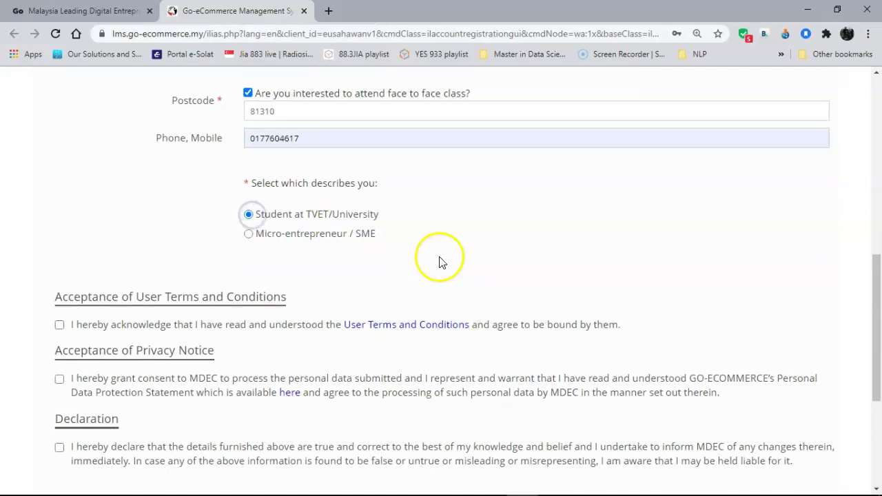
{"action": "scroll", "coordinate": [438, 257], "scroll_direction": "down", "scroll_amount": 2}
{"action": "left_click", "coordinate": [60, 175]}
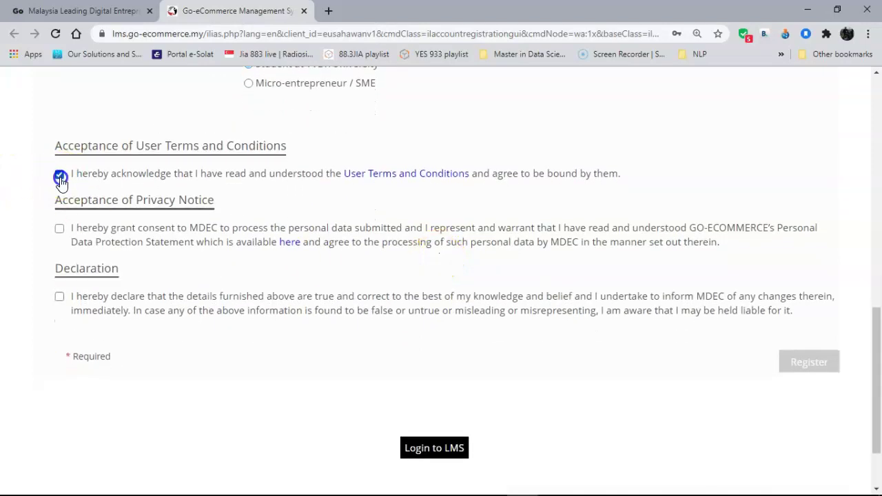
{"action": "left_click", "coordinate": [60, 228]}
{"action": "left_click", "coordinate": [59, 298]}
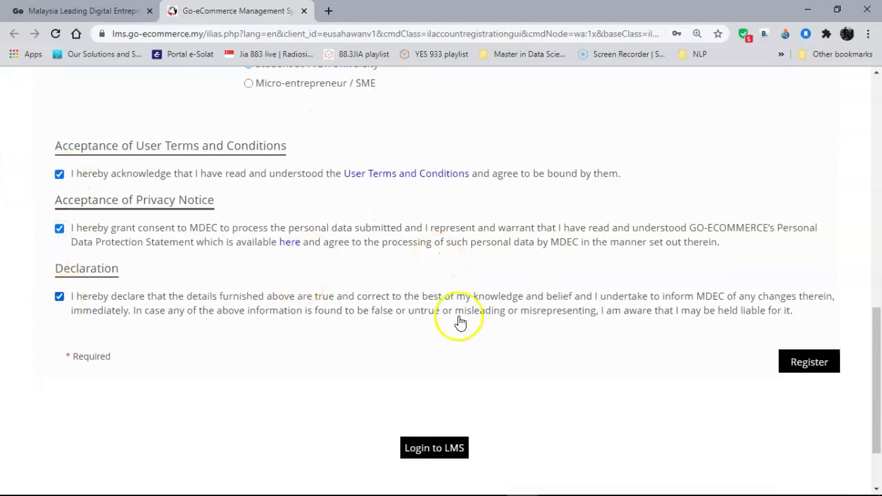
{"action": "scroll", "coordinate": [457, 321], "scroll_direction": "up", "scroll_amount": 1}
{"action": "left_click", "coordinate": [811, 428]}
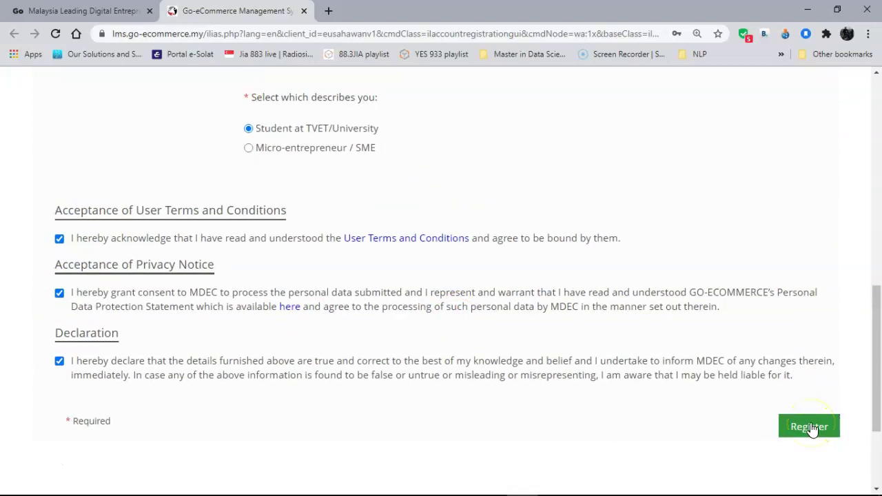
{"action": "left_click", "coordinate": [797, 301]}
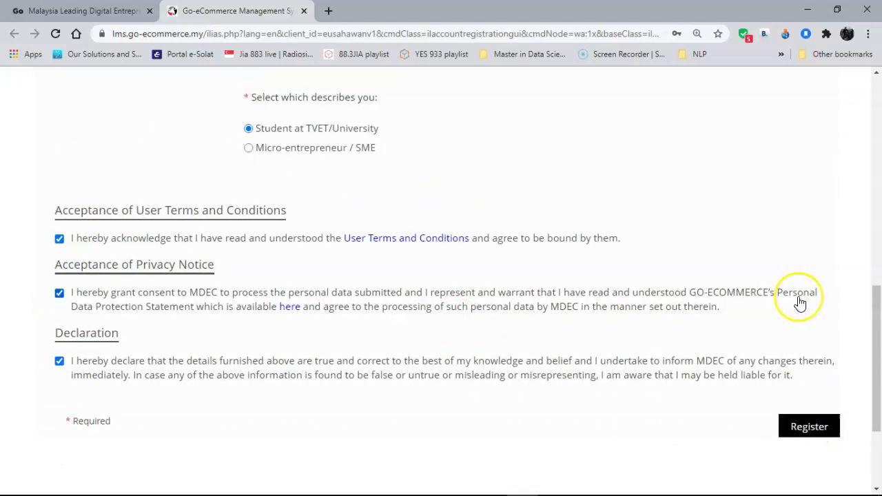
{"action": "scroll", "coordinate": [799, 302], "scroll_direction": "up", "scroll_amount": 5}
{"action": "scroll", "coordinate": [801, 302], "scroll_direction": "up", "scroll_amount": 3}
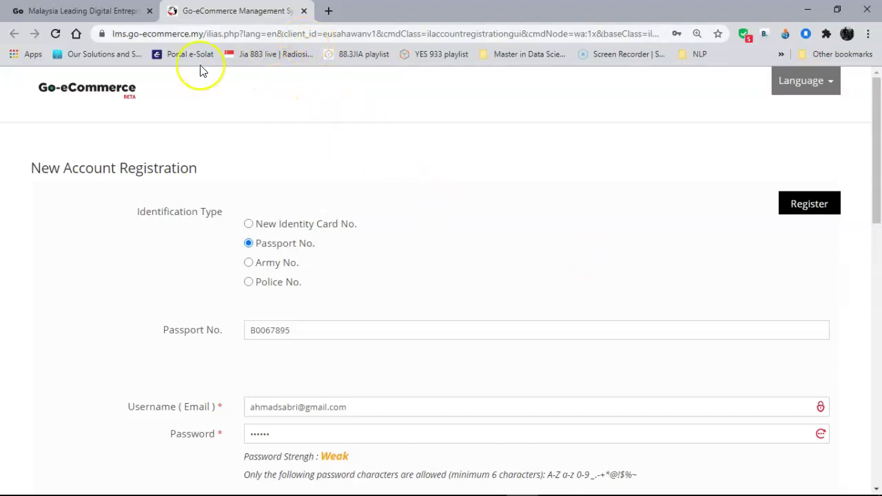
Close the registration tab and log in with the saved account, dismissing the save-password prompt.
{"action": "left_click", "coordinate": [303, 11]}
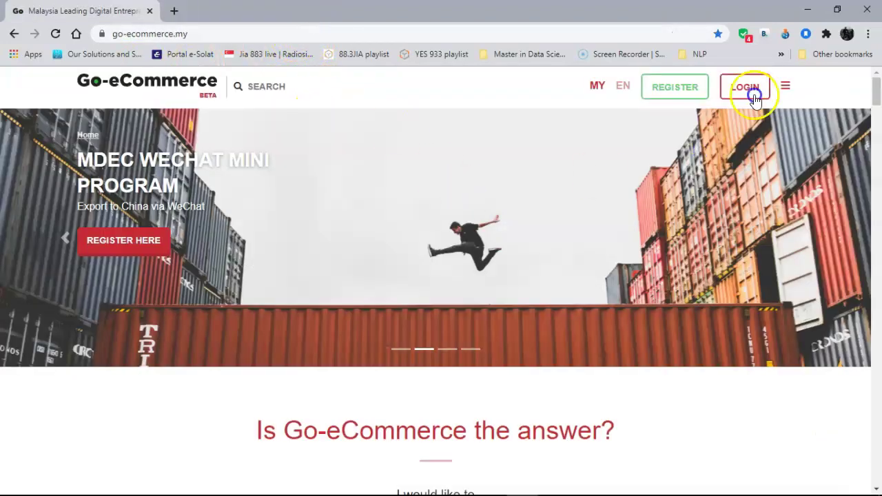
{"action": "left_click", "coordinate": [748, 86]}
{"action": "left_click", "coordinate": [292, 269]}
{"action": "key", "text": "ctrl+a"}
{"action": "type", "text": "zaid"}
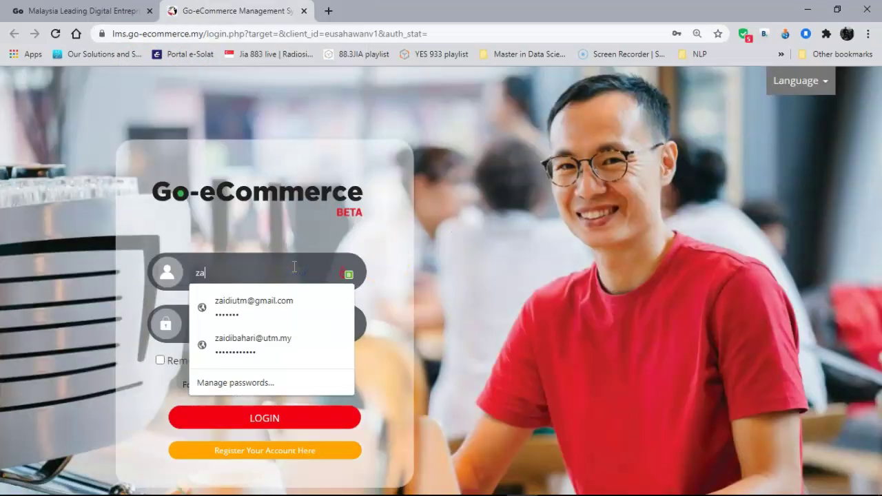
{"action": "left_click", "coordinate": [269, 303]}
{"action": "left_click", "coordinate": [282, 419]}
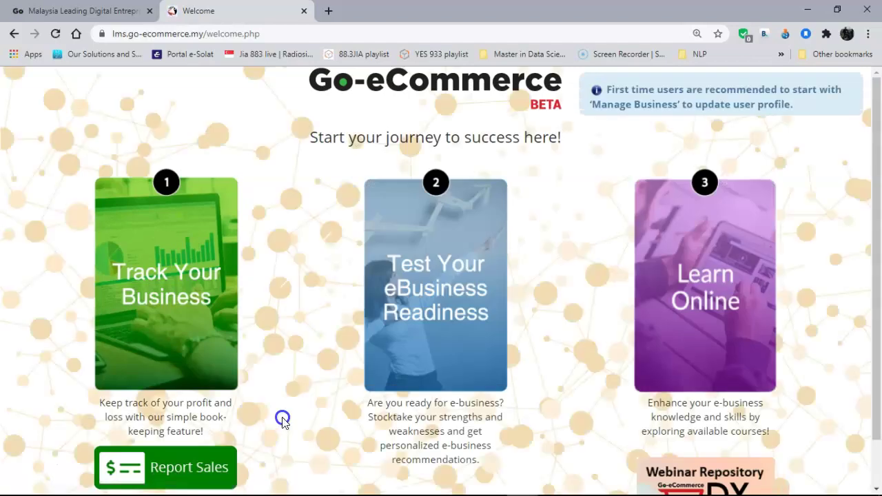
{"action": "left_click", "coordinate": [314, 310]}
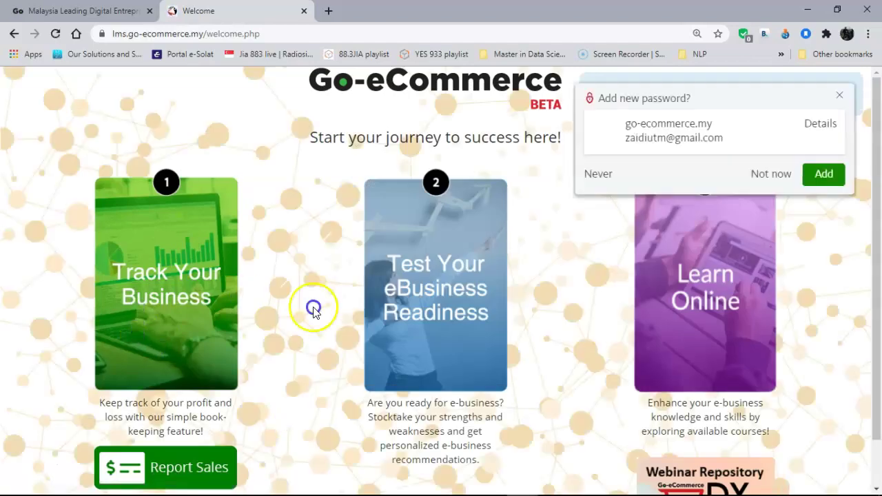
{"action": "left_click", "coordinate": [839, 95]}
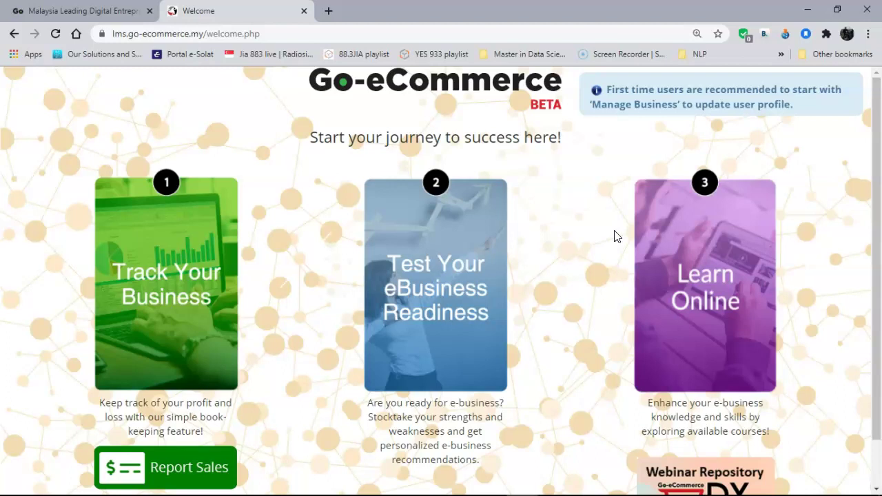
View the Track Your Business dashboard, then go to the My Profile page.
{"action": "left_click", "coordinate": [177, 281]}
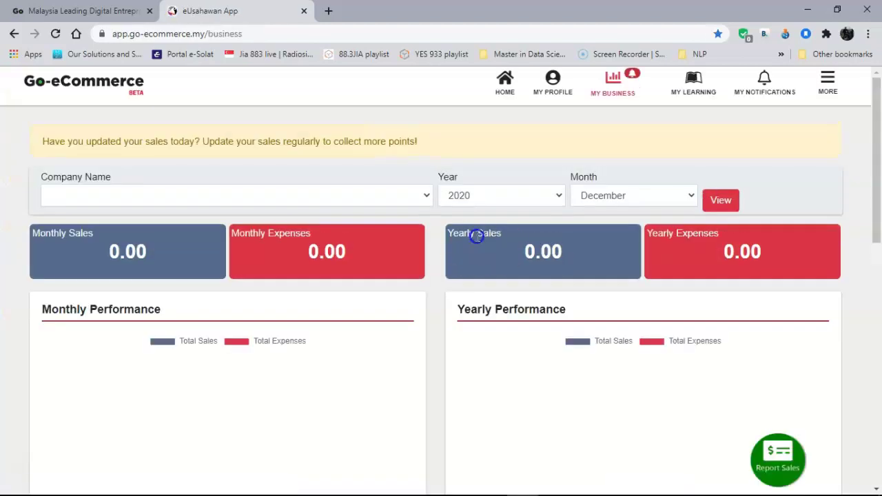
{"action": "left_click", "coordinate": [551, 93]}
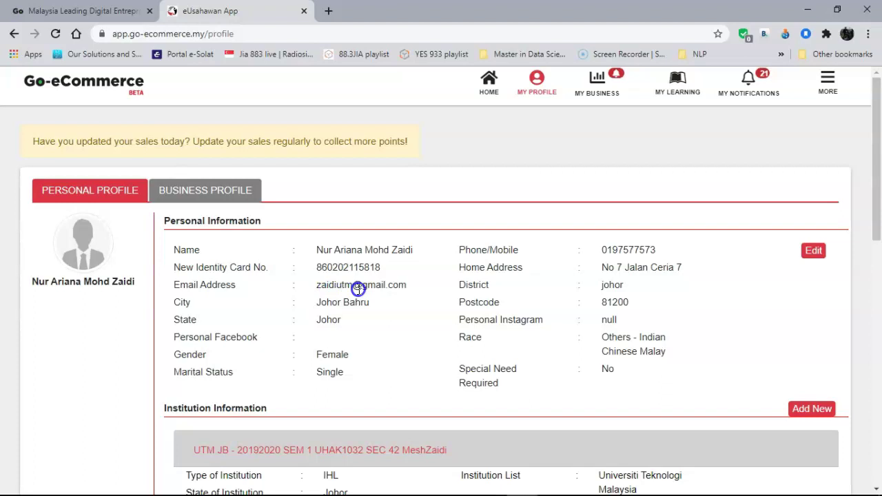
{"action": "left_click", "coordinate": [803, 250]}
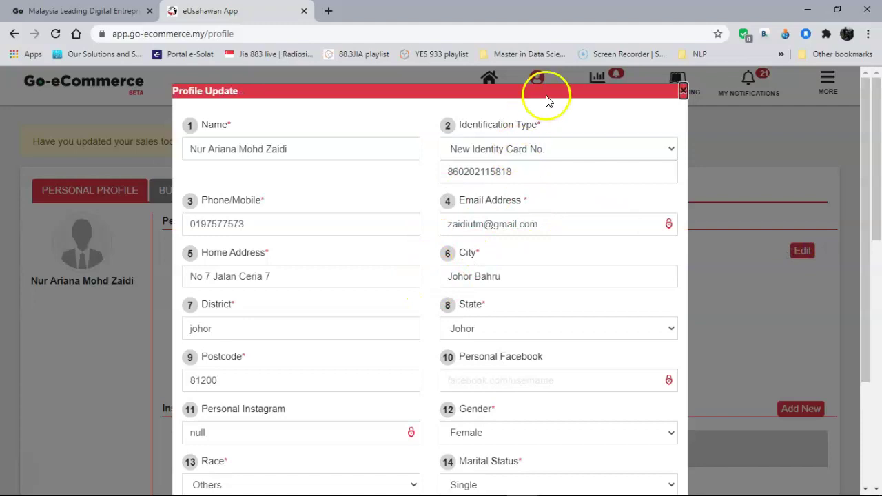
{"action": "scroll", "coordinate": [678, 164], "scroll_direction": "down", "scroll_amount": 2}
{"action": "scroll", "coordinate": [679, 163], "scroll_direction": "up", "scroll_amount": 2}
{"action": "scroll", "coordinate": [679, 163], "scroll_direction": "down", "scroll_amount": 2}
{"action": "scroll", "coordinate": [679, 338], "scroll_direction": "up", "scroll_amount": 1}
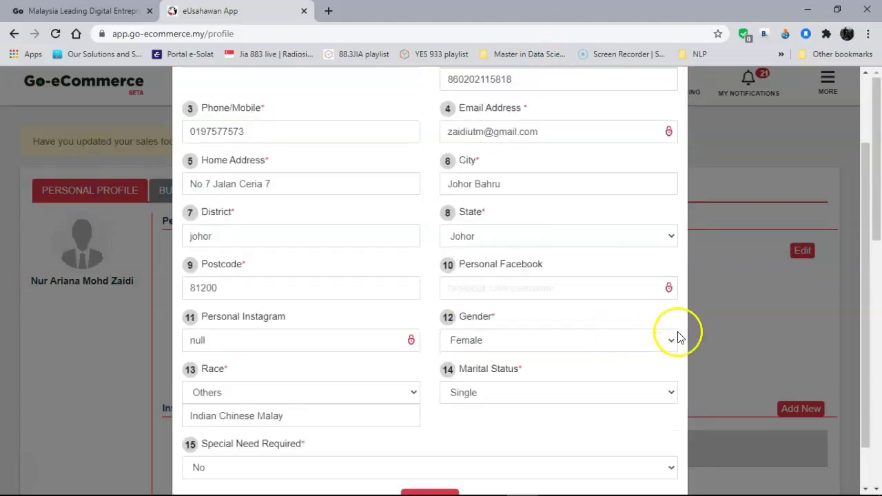
{"action": "scroll", "coordinate": [678, 338], "scroll_direction": "up", "scroll_amount": 2}
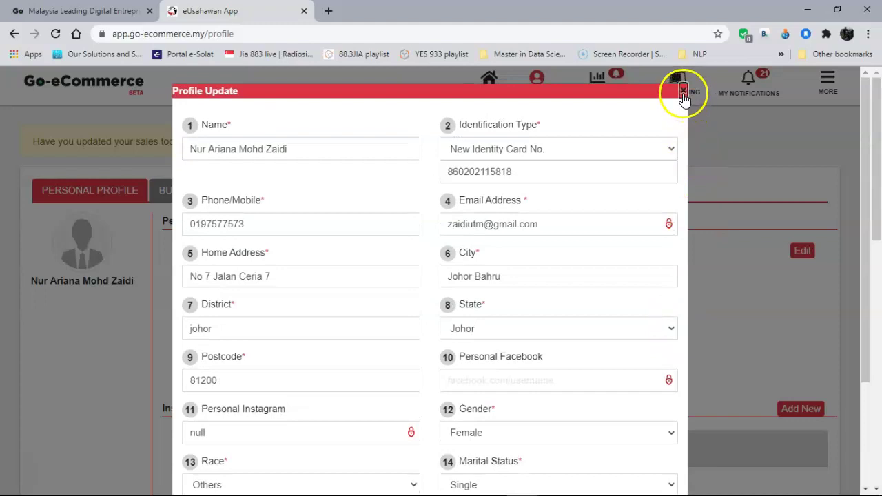
{"action": "left_click", "coordinate": [683, 93]}
{"action": "scroll", "coordinate": [502, 306], "scroll_direction": "down", "scroll_amount": 2}
{"action": "scroll", "coordinate": [504, 308], "scroll_direction": "up", "scroll_amount": 1}
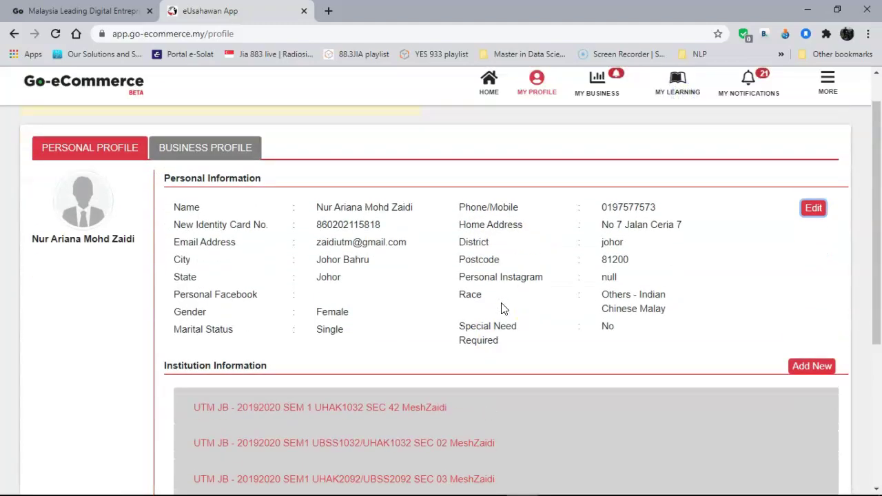
{"action": "scroll", "coordinate": [502, 307], "scroll_direction": "up", "scroll_amount": 1}
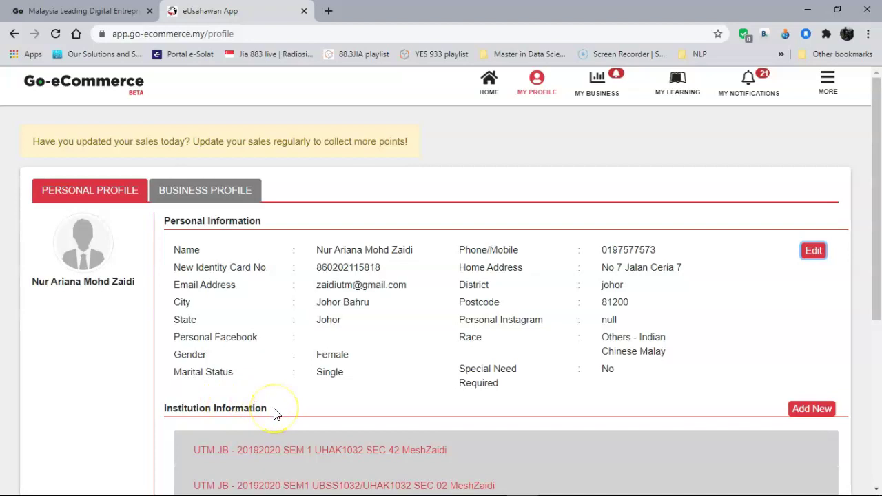
{"action": "scroll", "coordinate": [273, 412], "scroll_direction": "down", "scroll_amount": 4}
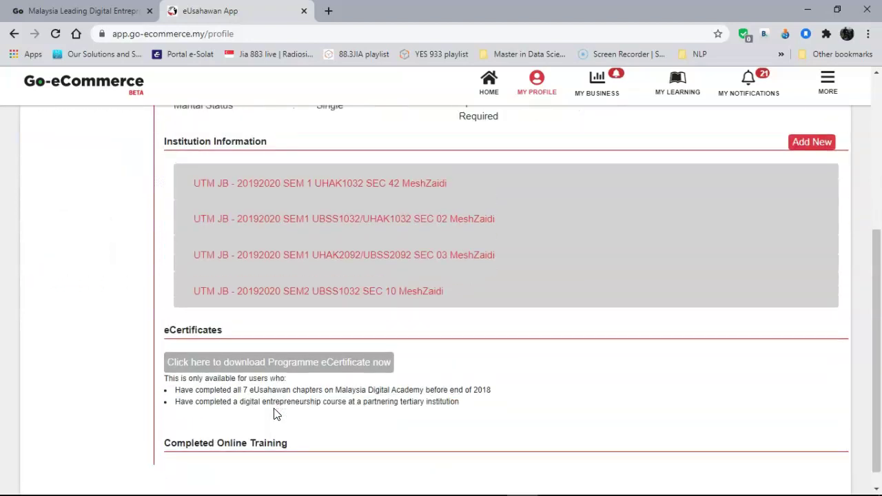
{"action": "scroll", "coordinate": [273, 413], "scroll_direction": "up", "scroll_amount": 1}
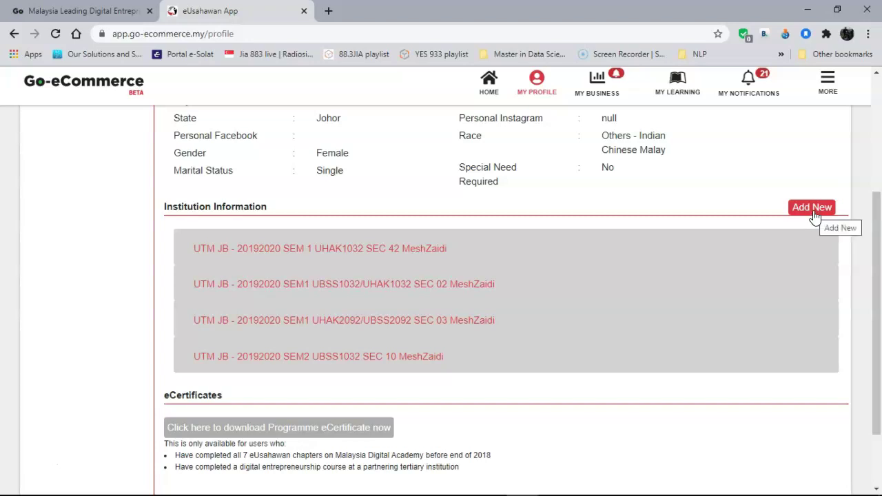
Add an institution entry: IHL, Universiti Teknologi Malaysia, state Johor, name UTM JB.
{"action": "left_click", "coordinate": [813, 208]}
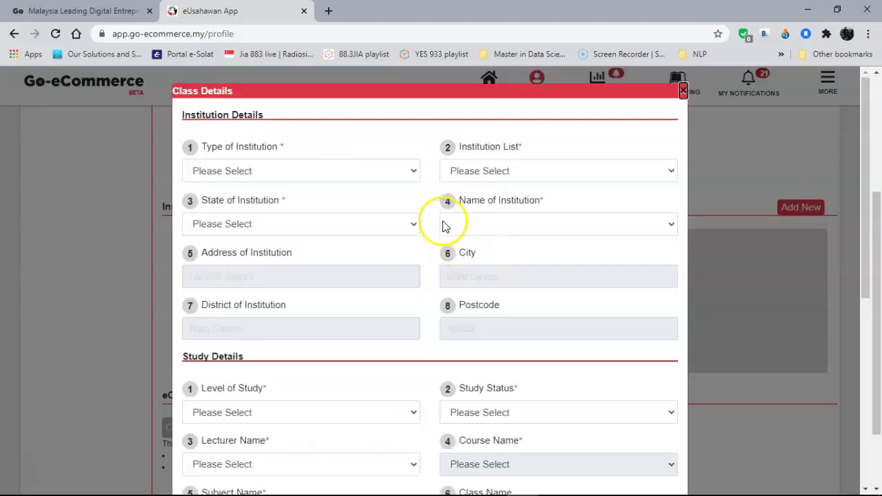
{"action": "left_click", "coordinate": [412, 172]}
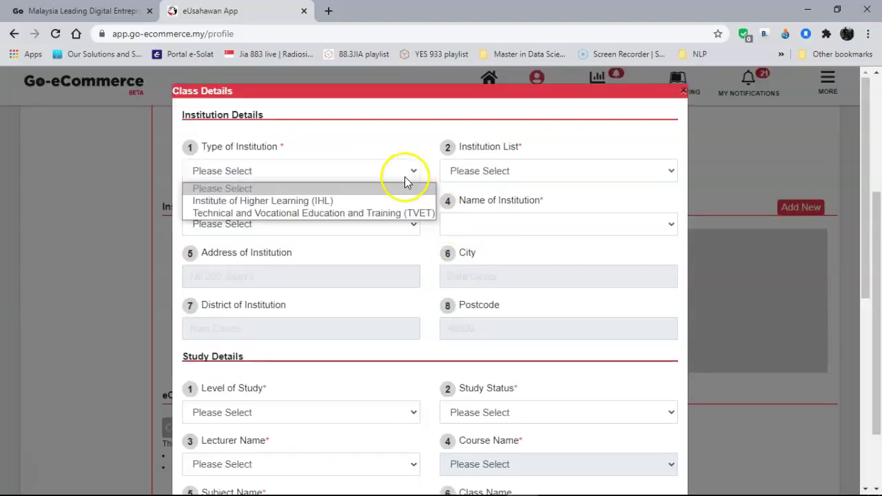
{"action": "left_click", "coordinate": [386, 200]}
{"action": "left_click", "coordinate": [492, 172]}
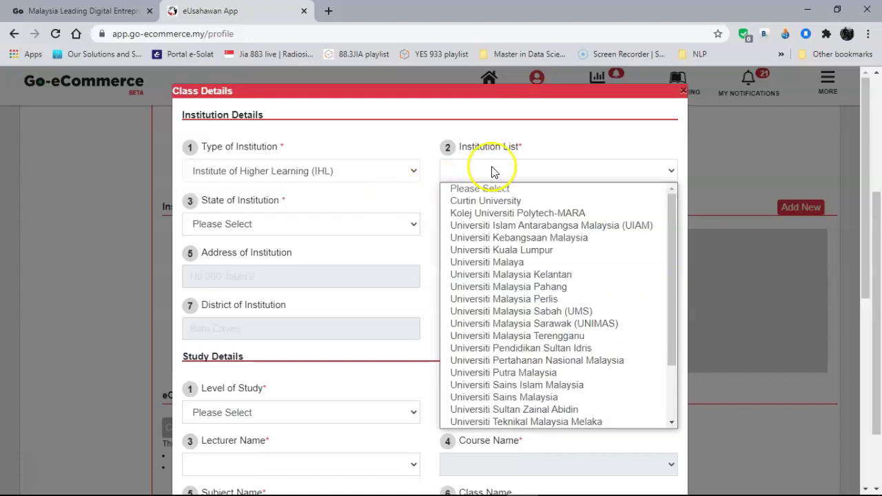
{"action": "left_click_drag", "start_coordinate": [671, 301], "coordinate": [675, 378]}
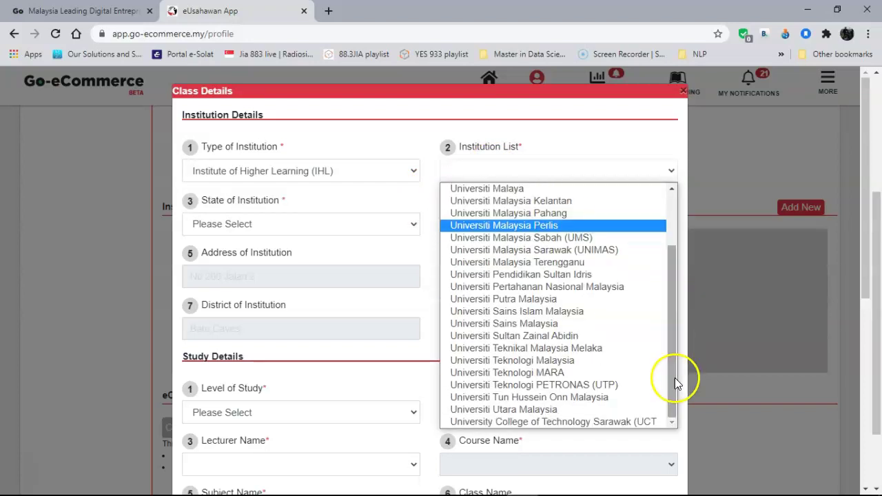
{"action": "left_click", "coordinate": [542, 360]}
{"action": "left_click", "coordinate": [341, 222]}
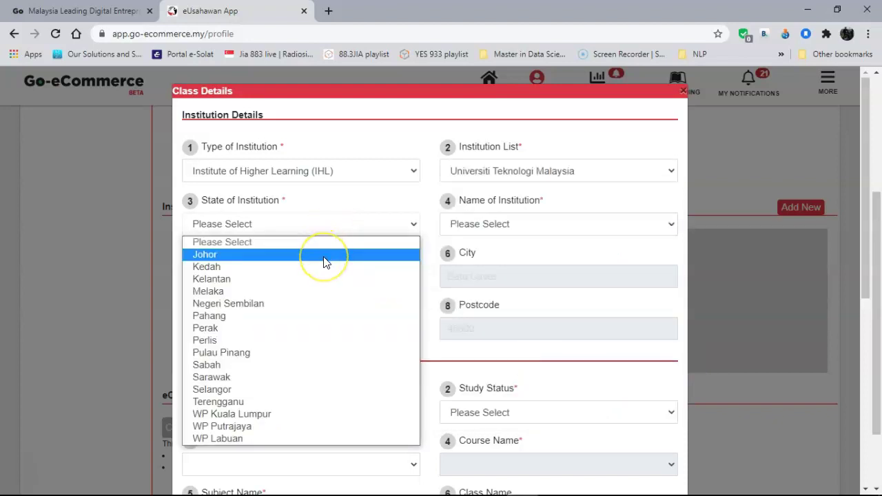
{"action": "left_click", "coordinate": [323, 259]}
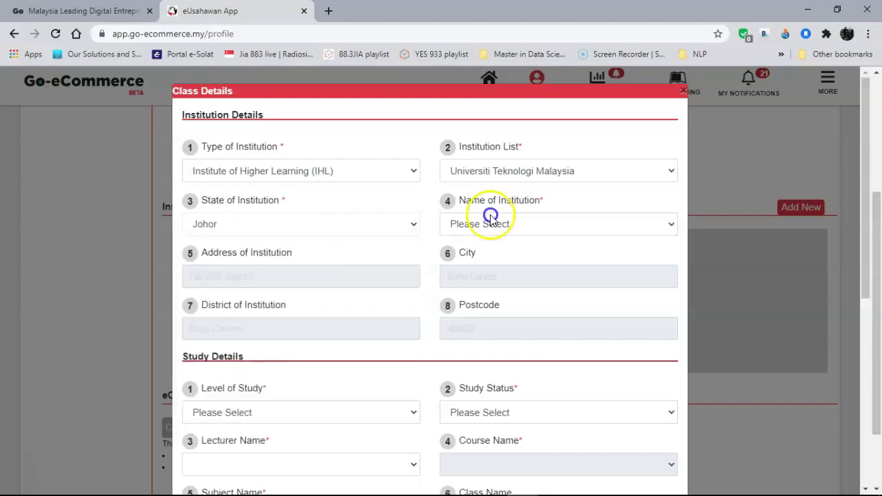
{"action": "left_click", "coordinate": [520, 224]}
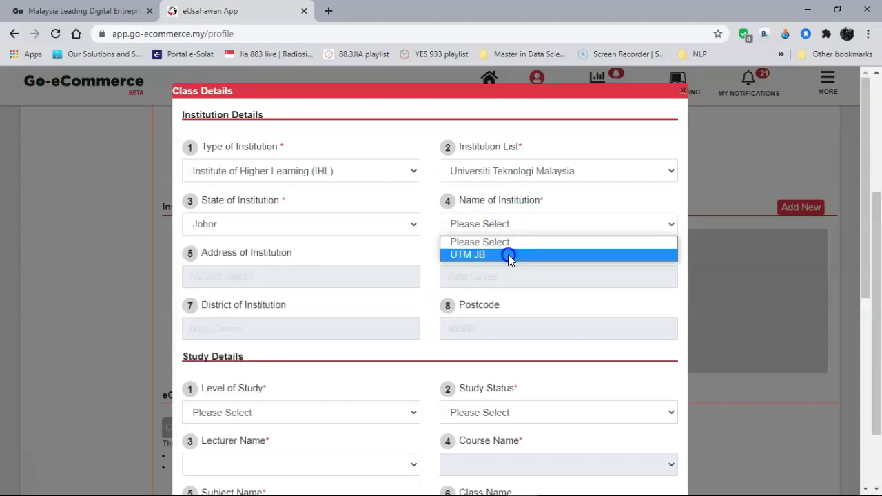
{"action": "left_click", "coordinate": [507, 254]}
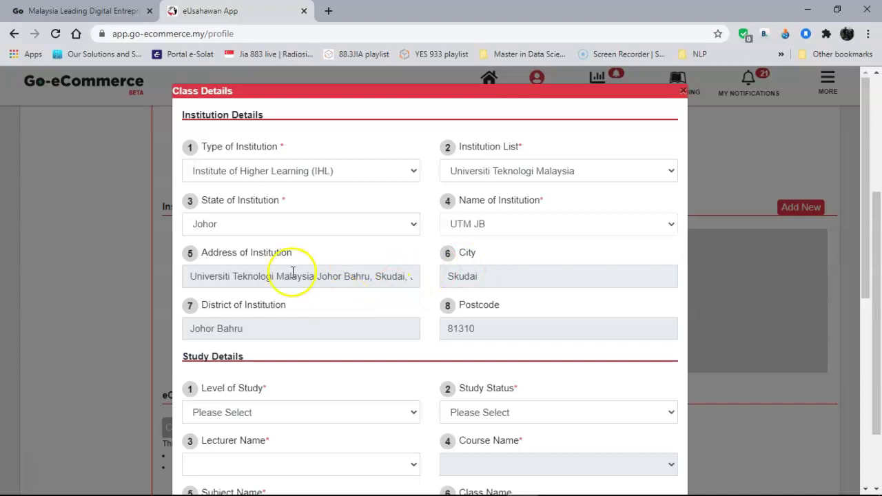
{"action": "scroll", "coordinate": [492, 226], "scroll_direction": "down", "scroll_amount": 1}
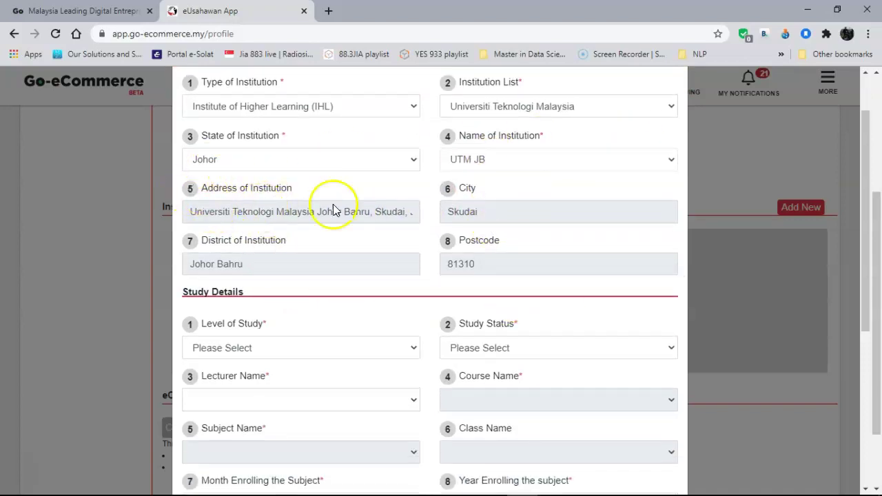
Set level of study to Bachelor Degree, study status to Full Time, and choose the lecturer.
{"action": "left_click", "coordinate": [434, 279]}
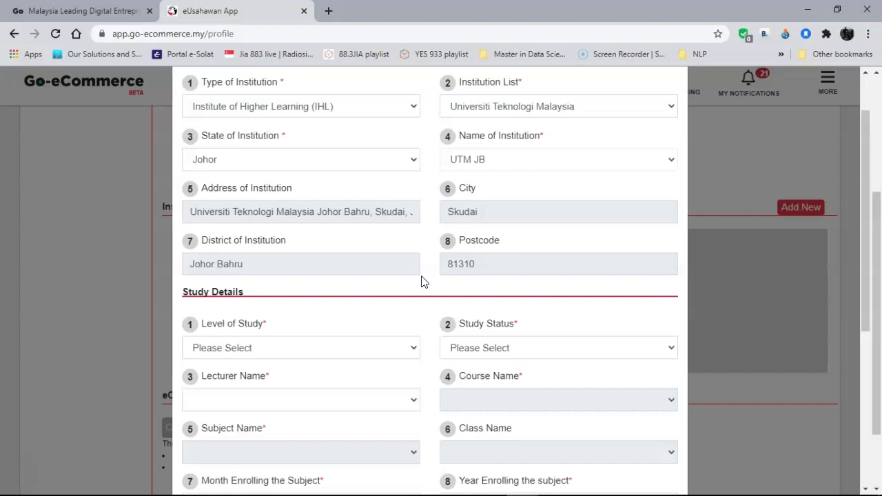
{"action": "scroll", "coordinate": [423, 281], "scroll_direction": "up", "scroll_amount": 1}
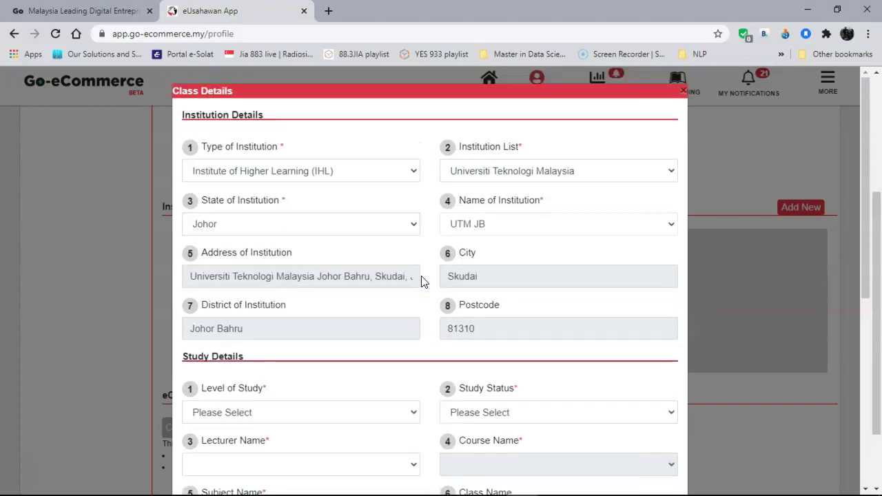
{"action": "scroll", "coordinate": [422, 281], "scroll_direction": "down", "scroll_amount": 1}
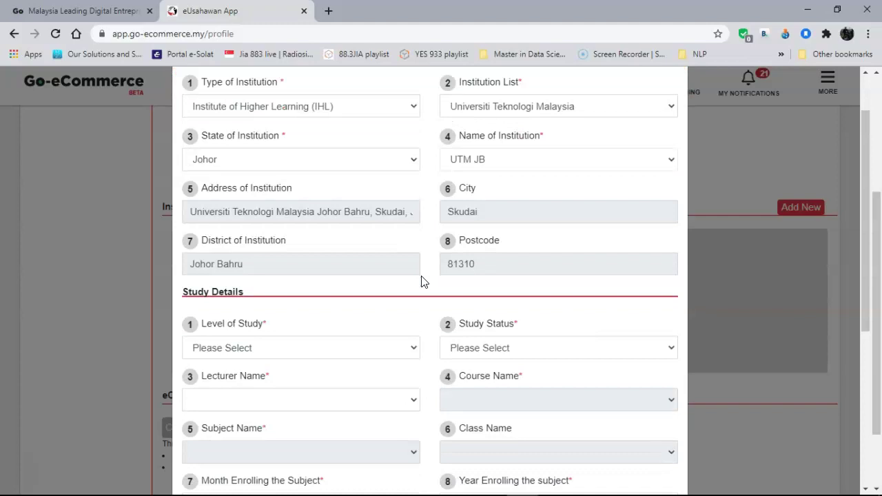
{"action": "scroll", "coordinate": [423, 281], "scroll_direction": "down", "scroll_amount": 3}
{"action": "right_click", "coordinate": [421, 279]}
{"action": "left_click", "coordinate": [386, 188]}
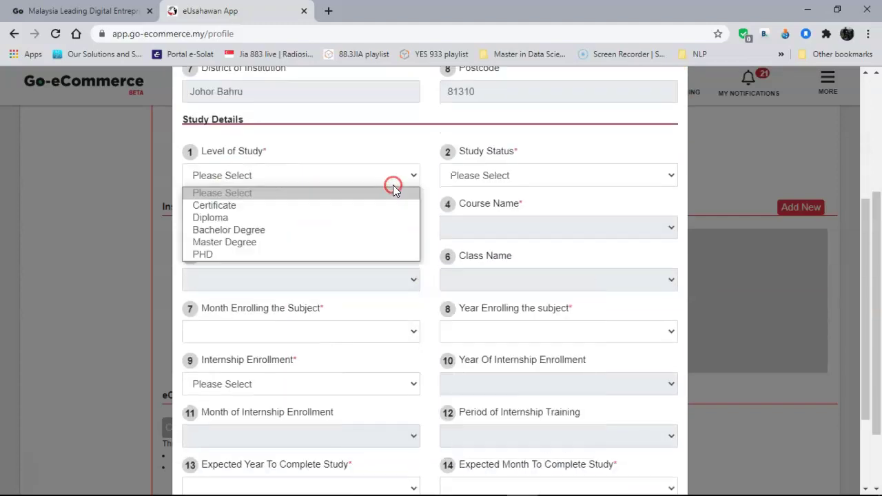
{"action": "left_click", "coordinate": [336, 232]}
{"action": "left_click", "coordinate": [497, 176]}
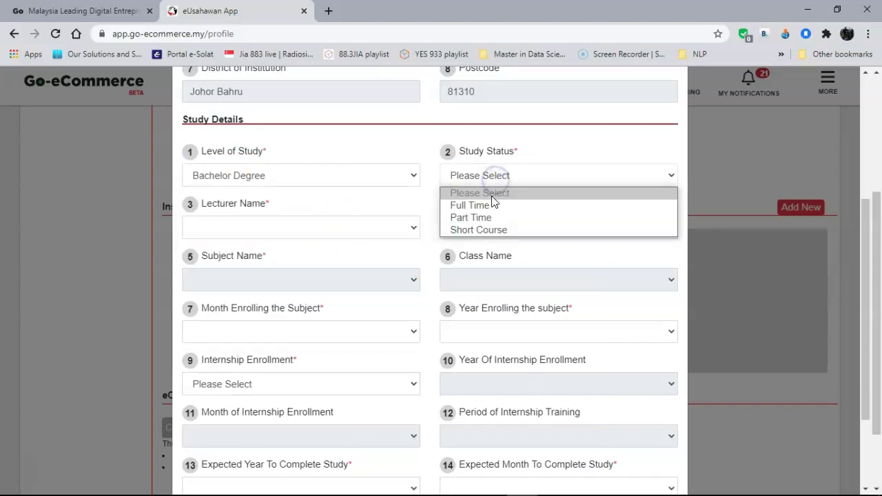
{"action": "left_click", "coordinate": [491, 205]}
{"action": "left_click", "coordinate": [315, 228]}
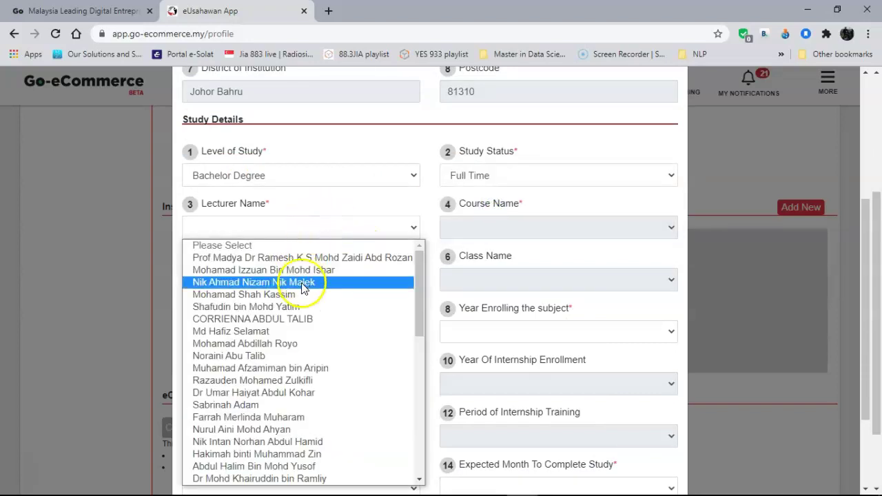
{"action": "left_click_drag", "start_coordinate": [417, 315], "coordinate": [407, 282]}
{"action": "left_click", "coordinate": [322, 258]}
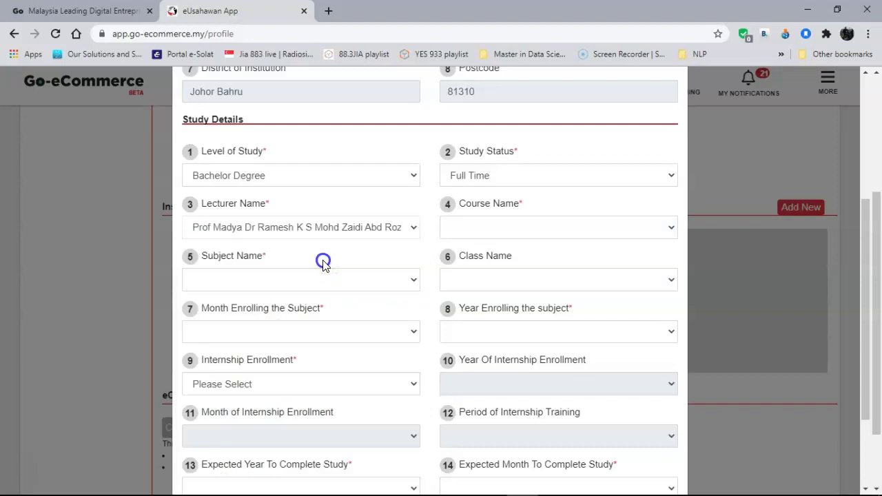
{"action": "left_click", "coordinate": [542, 230]}
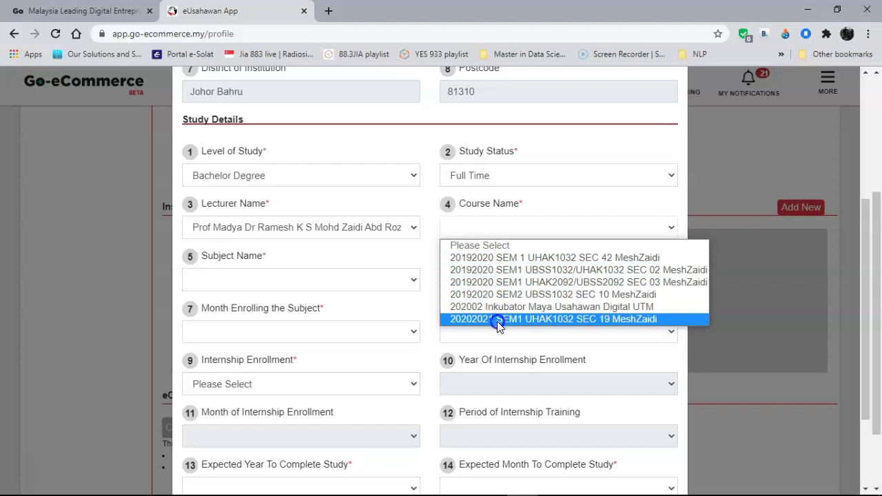
Choose course SEC 19 UHAK1032, subject Introduction to Entrepreneurship, and class SEC 19 UHAK1032.
{"action": "left_click", "coordinate": [497, 319]}
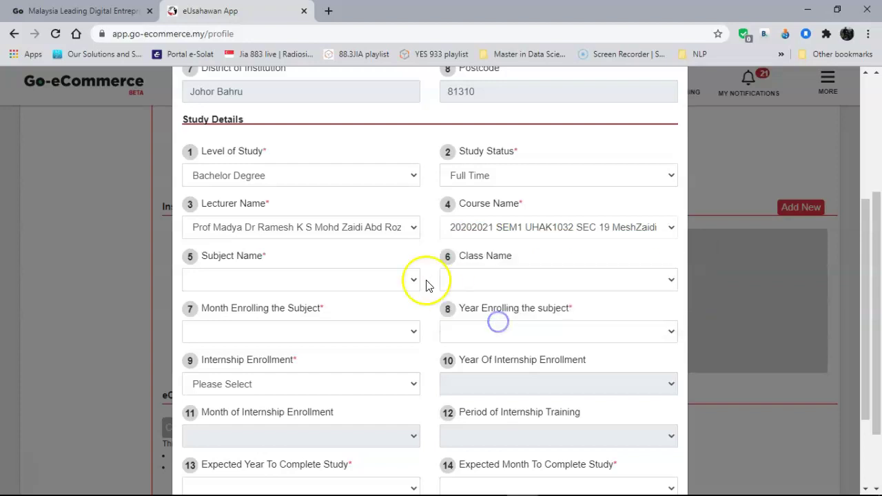
{"action": "left_click", "coordinate": [386, 279]}
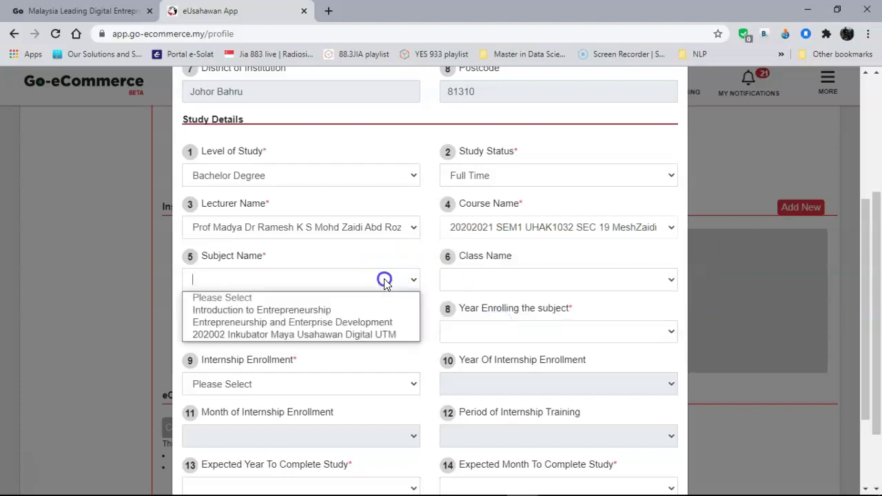
{"action": "left_click", "coordinate": [358, 311]}
{"action": "left_click", "coordinate": [509, 281]}
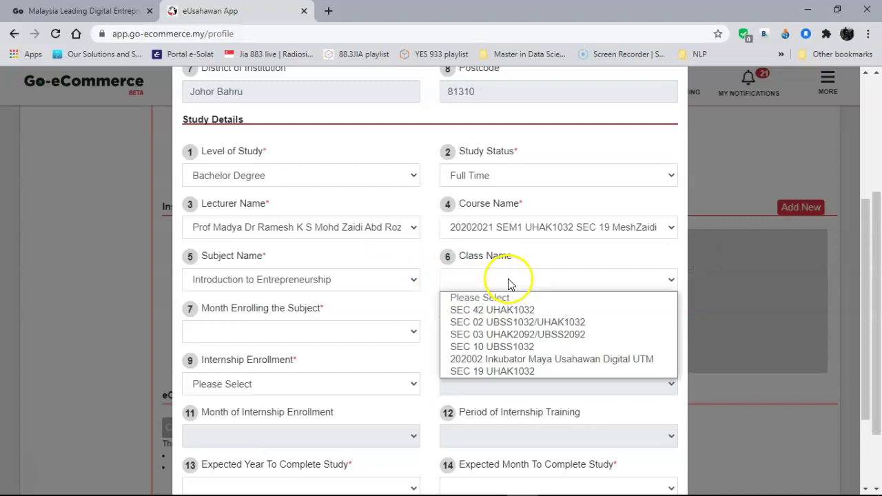
{"action": "left_click", "coordinate": [498, 371]}
{"action": "scroll", "coordinate": [497, 372], "scroll_direction": "down", "scroll_amount": 1}
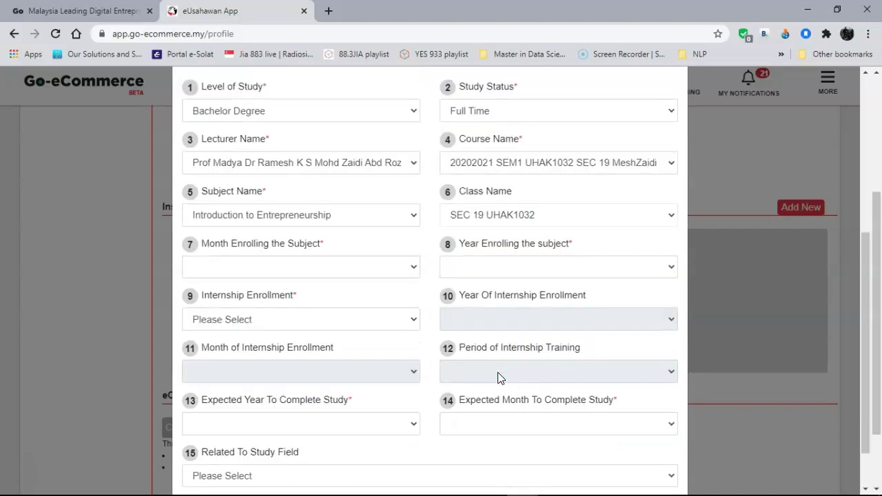
Set enrolment to October 2020 and internship enrollment to No.
{"action": "left_click", "coordinate": [387, 266]}
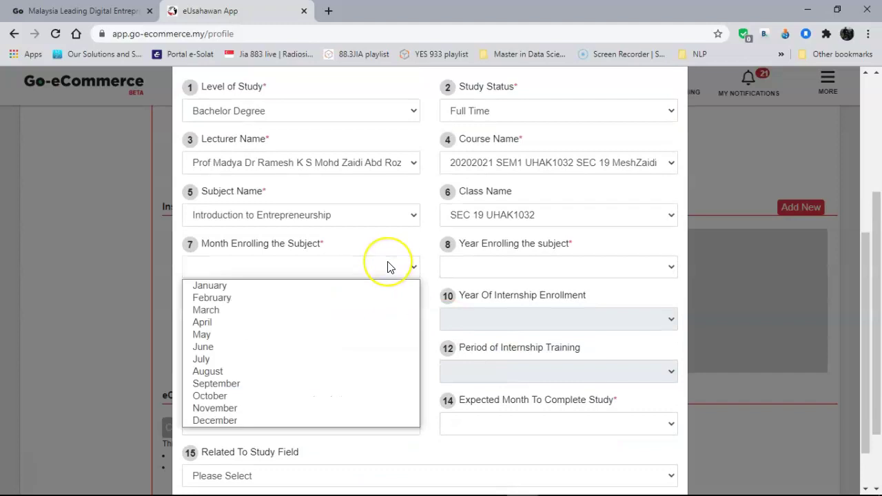
{"action": "left_click", "coordinate": [315, 396]}
{"action": "left_click", "coordinate": [530, 268]}
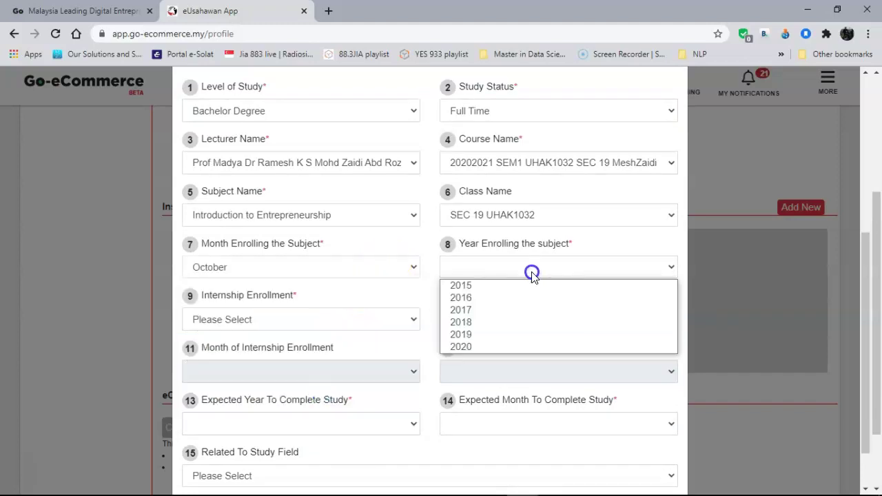
{"action": "left_click", "coordinate": [508, 347]}
{"action": "left_click", "coordinate": [363, 319]}
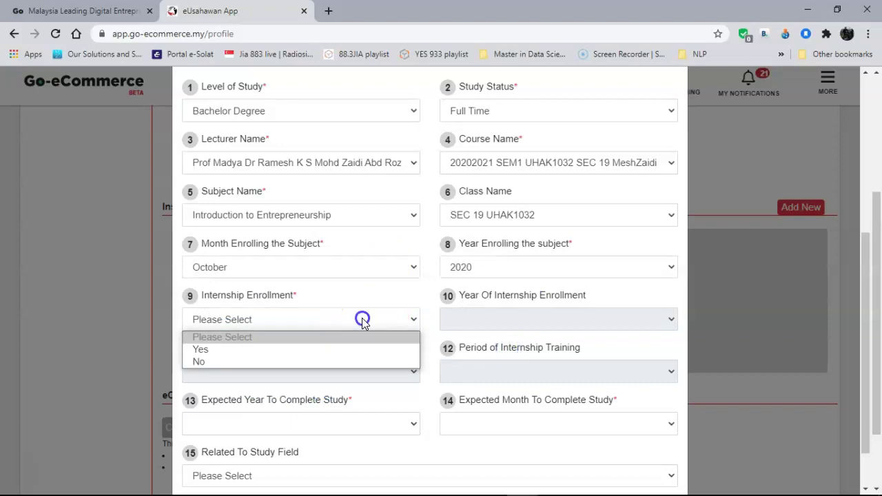
{"action": "left_click", "coordinate": [336, 360]}
Set expected completion to June 2022 and Related To Study Field to No.
{"action": "scroll", "coordinate": [500, 321], "scroll_direction": "down", "scroll_amount": 1}
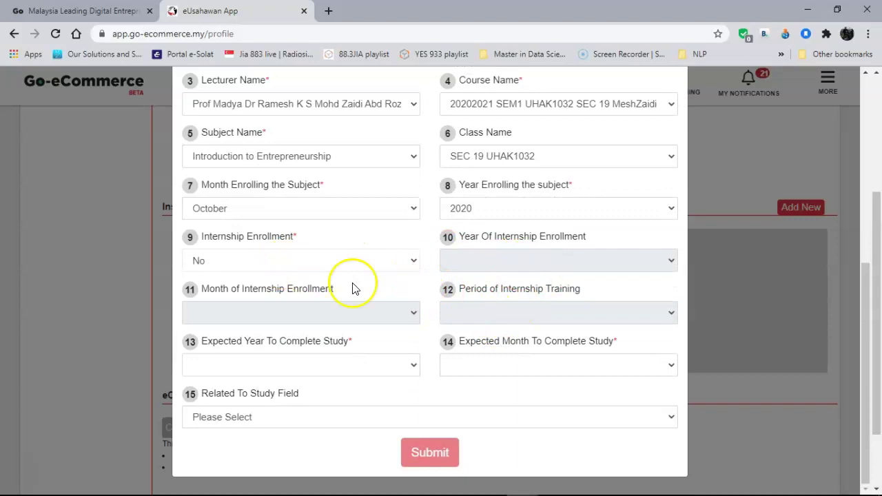
{"action": "left_click", "coordinate": [363, 367]}
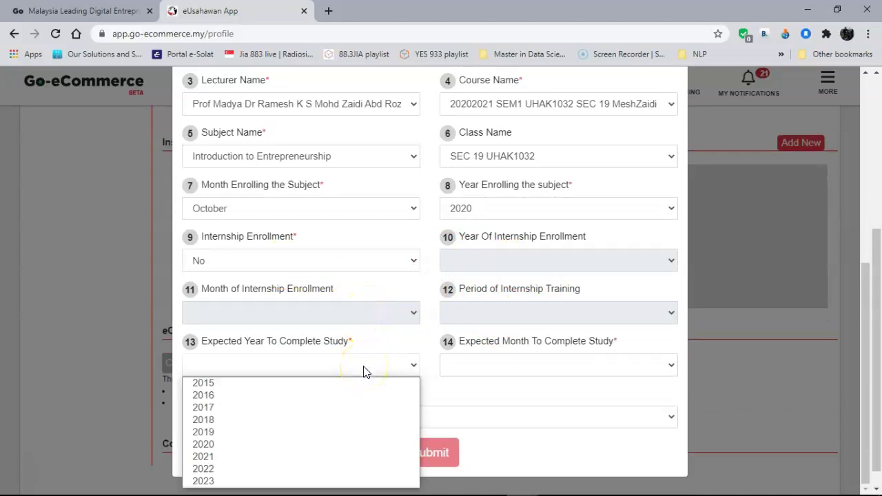
{"action": "left_click", "coordinate": [287, 469]}
{"action": "left_click", "coordinate": [487, 367]}
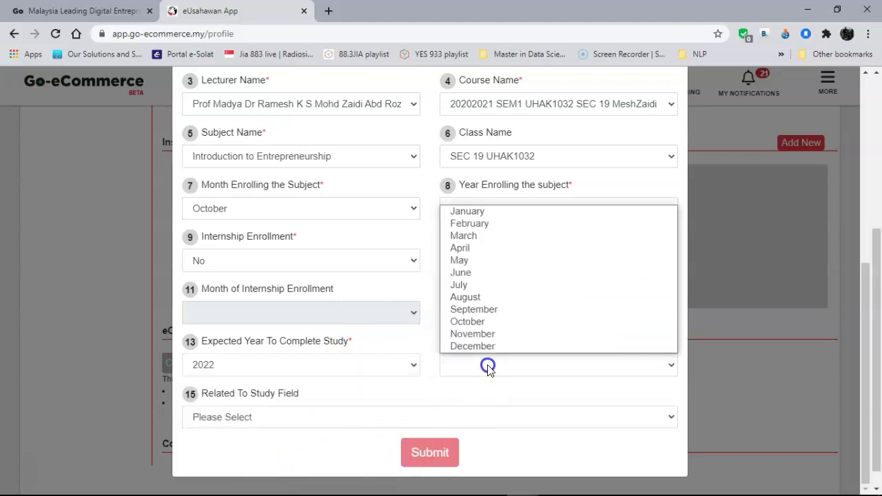
{"action": "left_click", "coordinate": [476, 272]}
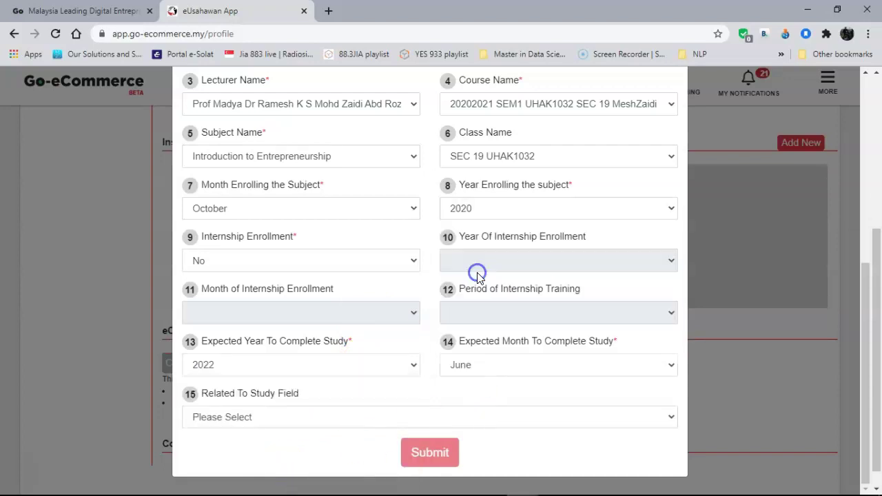
{"action": "left_click", "coordinate": [344, 421]}
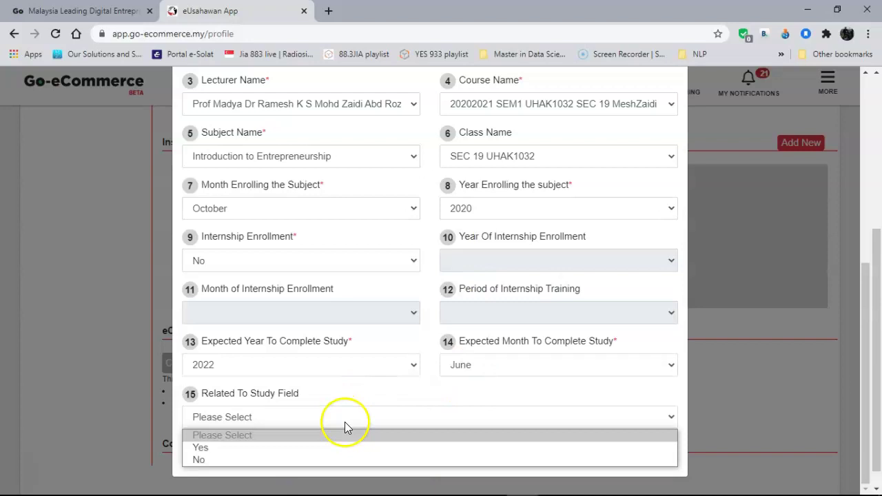
{"action": "left_click", "coordinate": [329, 460]}
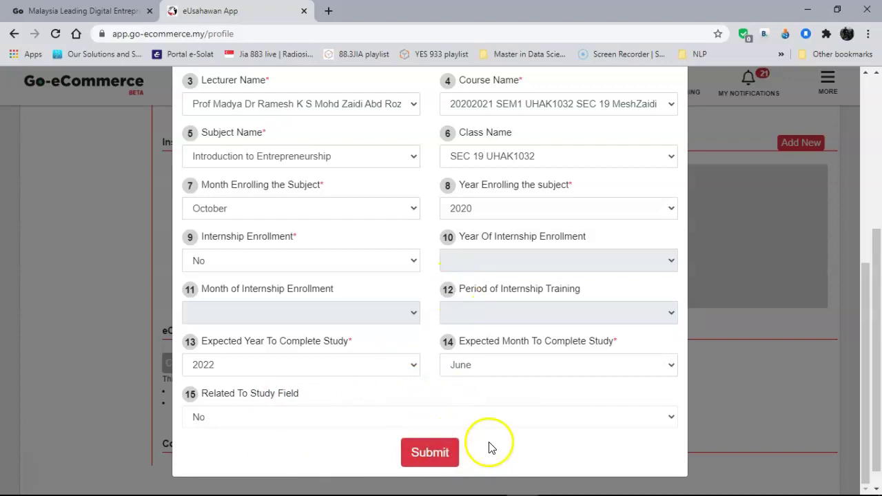
{"action": "scroll", "coordinate": [640, 199], "scroll_direction": "up", "scroll_amount": 5}
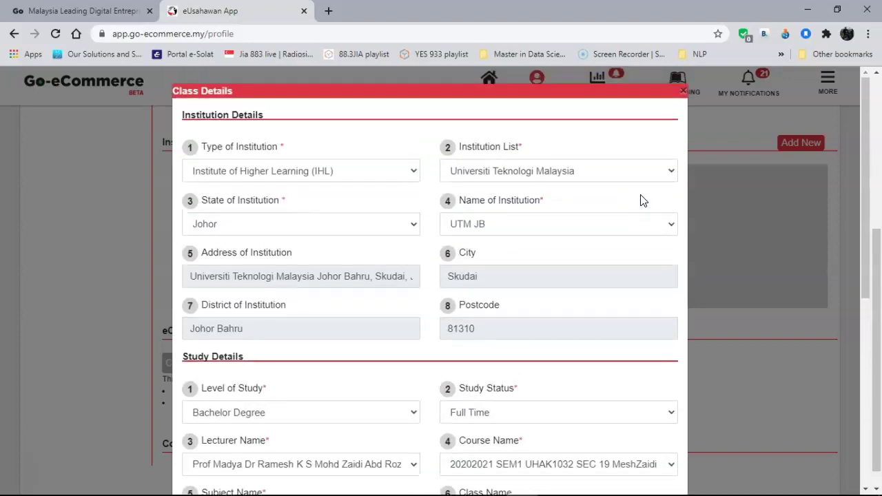
{"action": "left_click", "coordinate": [682, 90]}
{"action": "scroll", "coordinate": [609, 379], "scroll_direction": "up", "scroll_amount": 1}
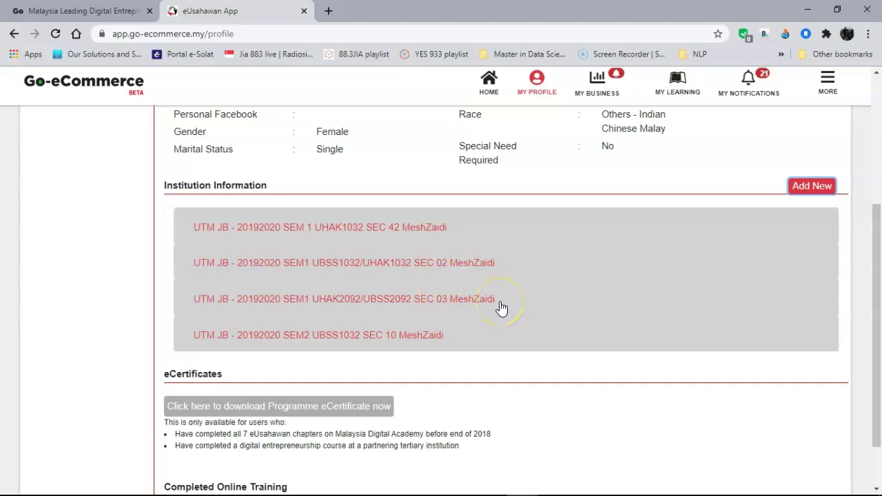
{"action": "scroll", "coordinate": [536, 289], "scroll_direction": "up", "scroll_amount": 3}
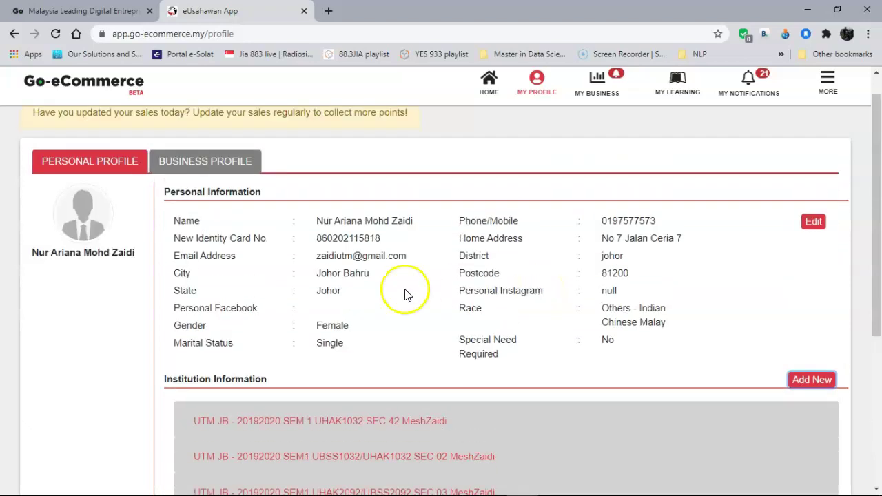
{"action": "scroll", "coordinate": [529, 417], "scroll_direction": "down", "scroll_amount": 2}
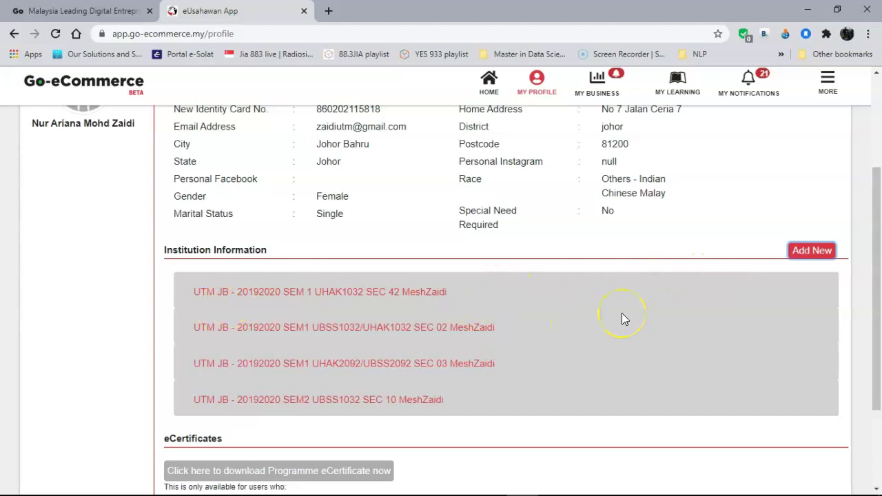
{"action": "scroll", "coordinate": [622, 318], "scroll_direction": "up", "scroll_amount": 3}
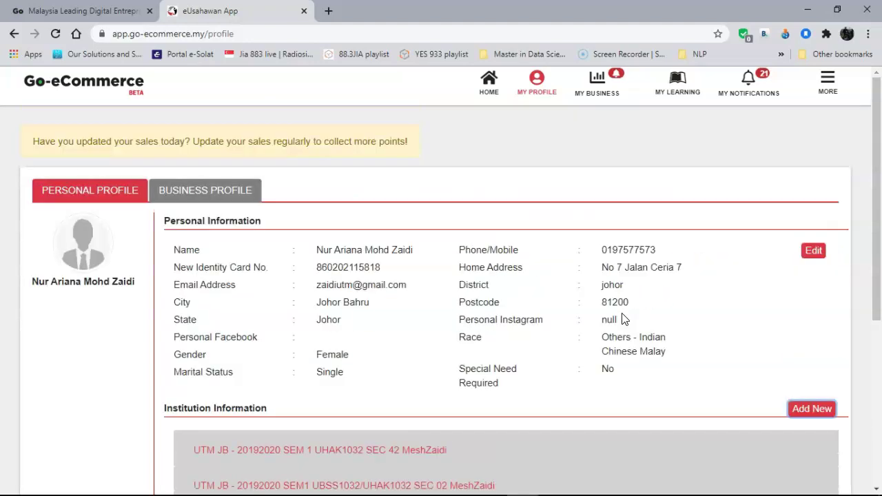
Switch to the Business Profile tab showing GoHalal, an Enterprise Food & Beverages dropshipper.
{"action": "left_click", "coordinate": [216, 190]}
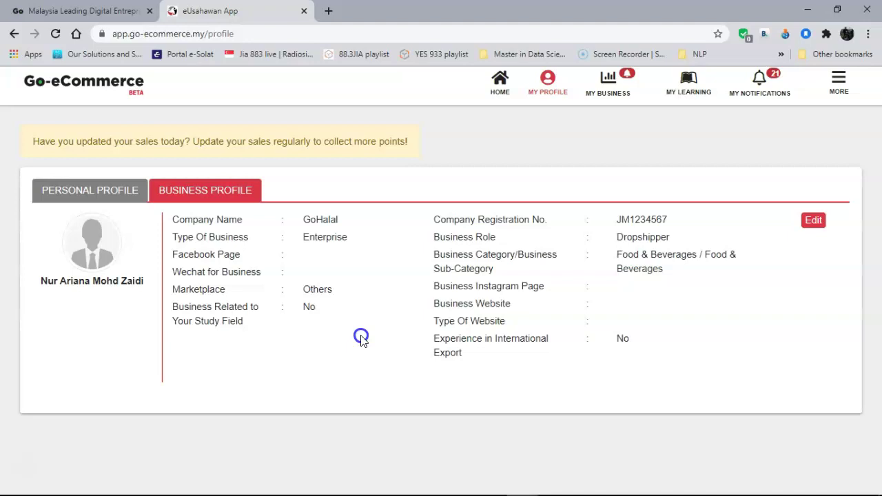
{"action": "left_click", "coordinate": [308, 284]}
{"action": "left_click", "coordinate": [544, 215]}
{"action": "left_click", "coordinate": [757, 229]}
{"action": "left_click", "coordinate": [571, 268]}
Open My Business and select GoHalal, showing December 2020 sales and expenses at 0.00.
{"action": "left_click", "coordinate": [607, 88]}
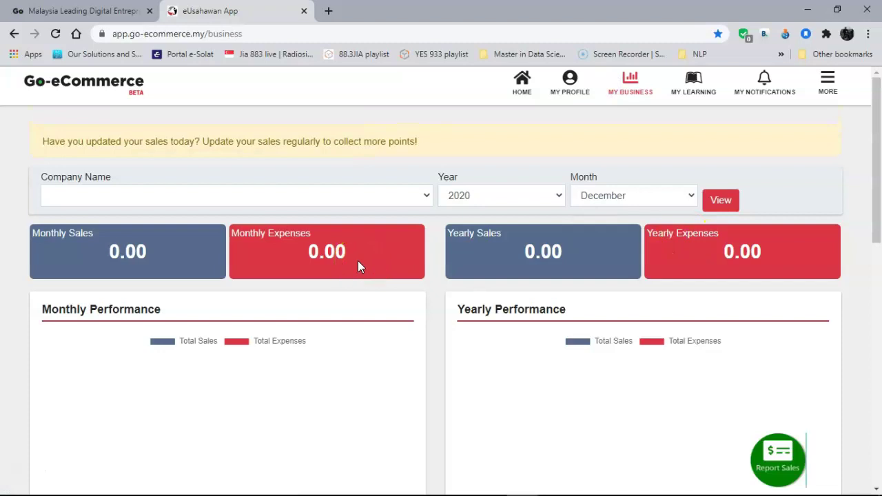
{"action": "left_click", "coordinate": [404, 197]}
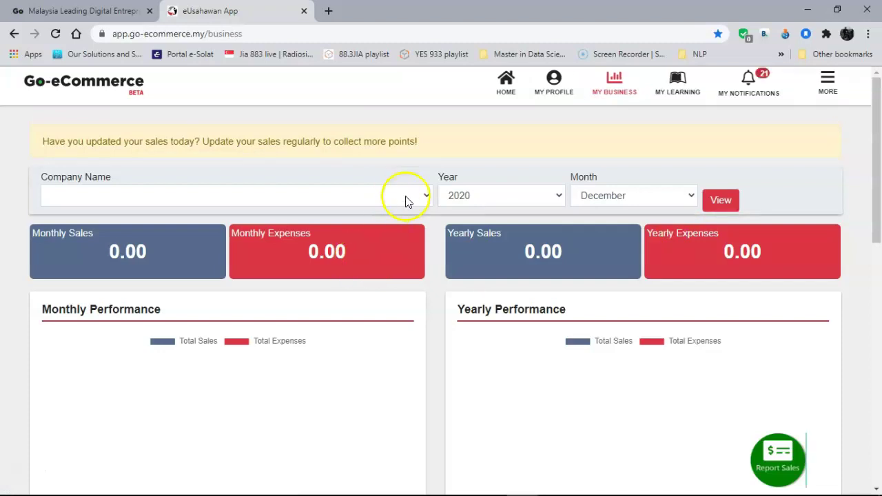
{"action": "left_click", "coordinate": [276, 213]}
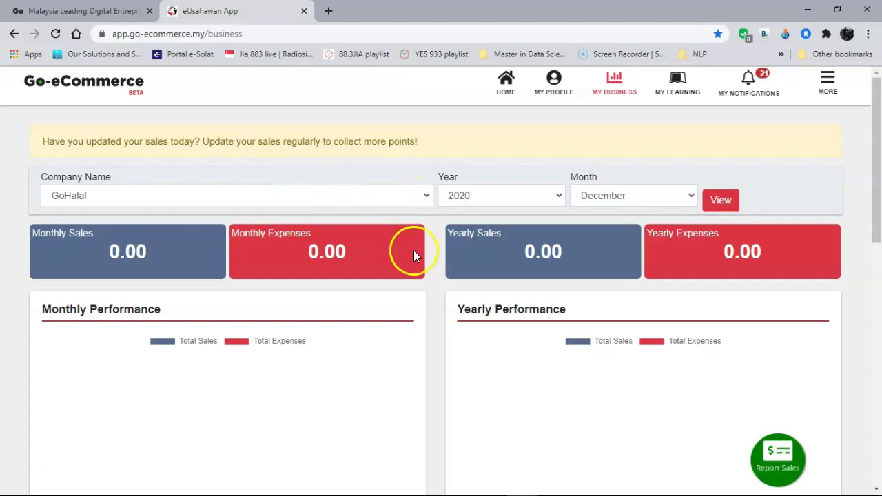
{"action": "scroll", "coordinate": [446, 304], "scroll_direction": "down", "scroll_amount": 1}
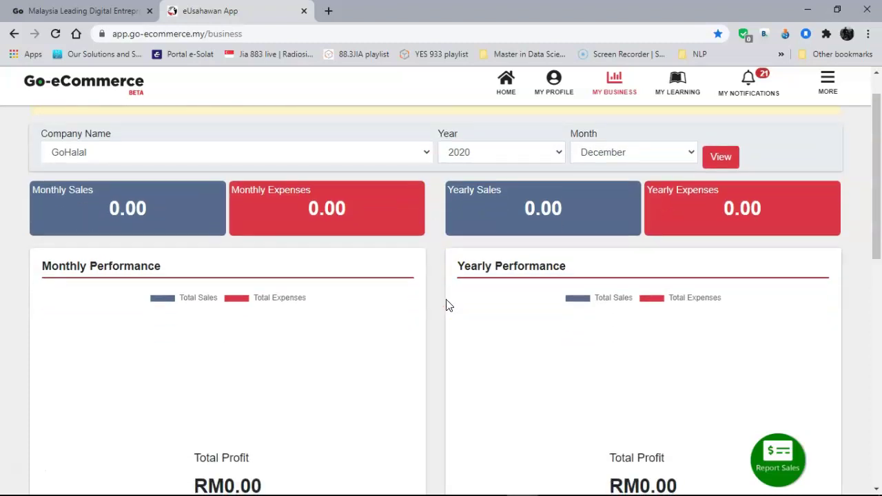
{"action": "scroll", "coordinate": [446, 304], "scroll_direction": "down", "scroll_amount": 1}
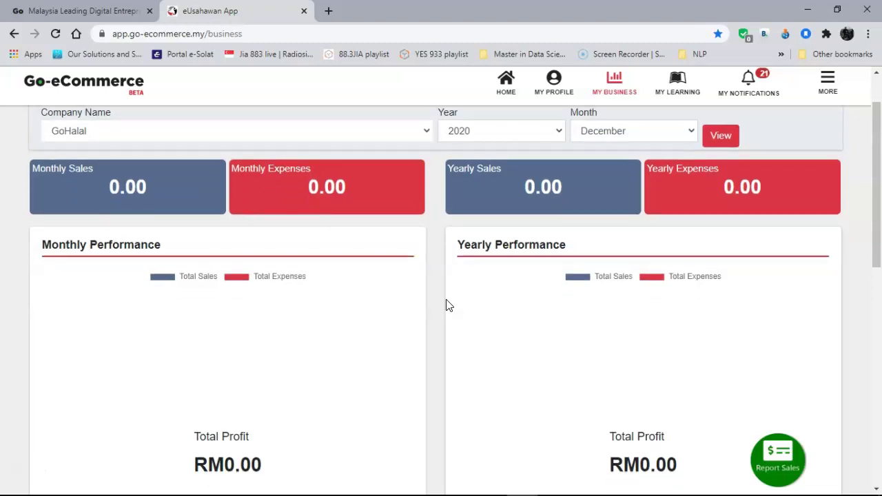
Mark the new sale as Online via Social Media, dated 01/12/2020.
{"action": "scroll", "coordinate": [447, 306], "scroll_direction": "down", "scroll_amount": 7}
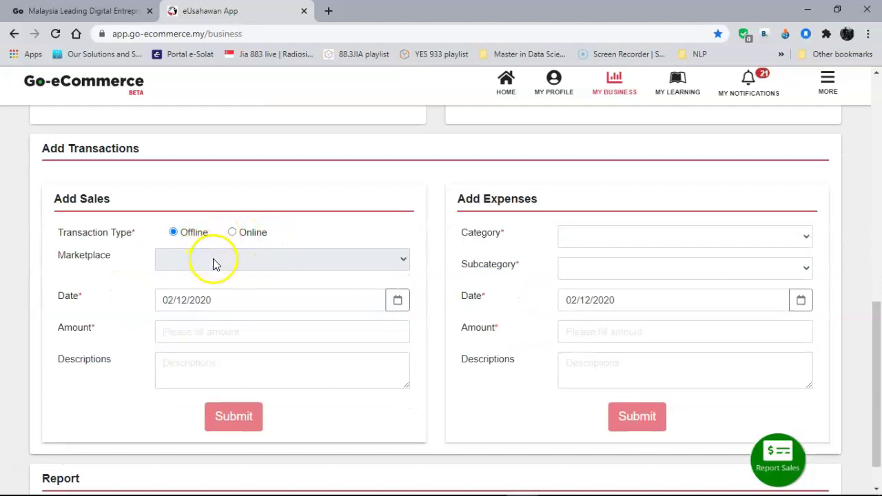
{"action": "left_click", "coordinate": [232, 234]}
{"action": "left_click", "coordinate": [218, 258]}
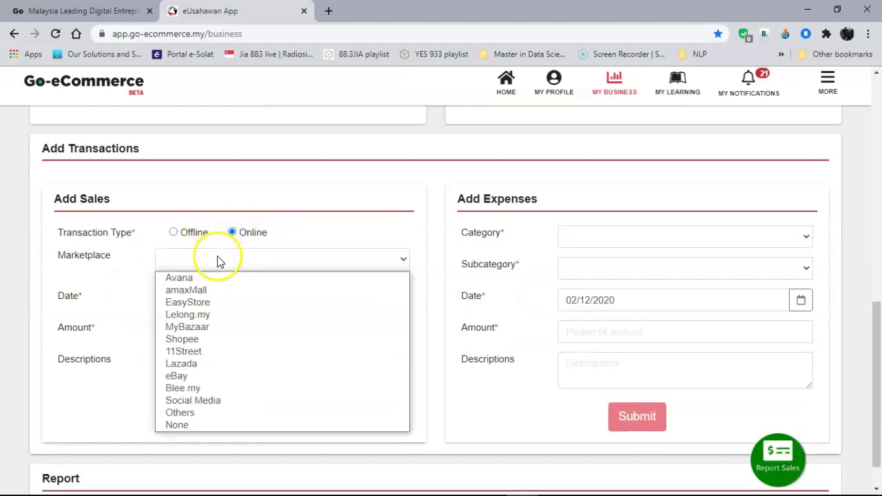
{"action": "left_click", "coordinate": [212, 400]}
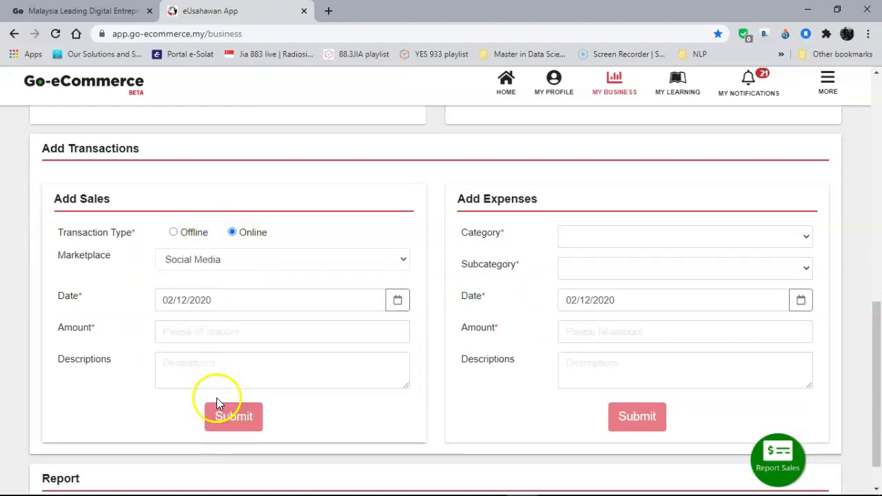
{"action": "left_click", "coordinate": [396, 301]}
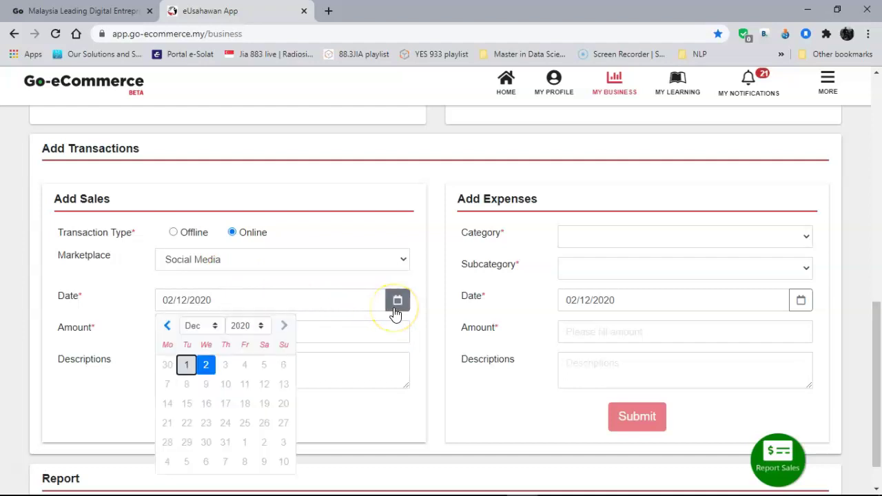
{"action": "left_click", "coordinate": [186, 364]}
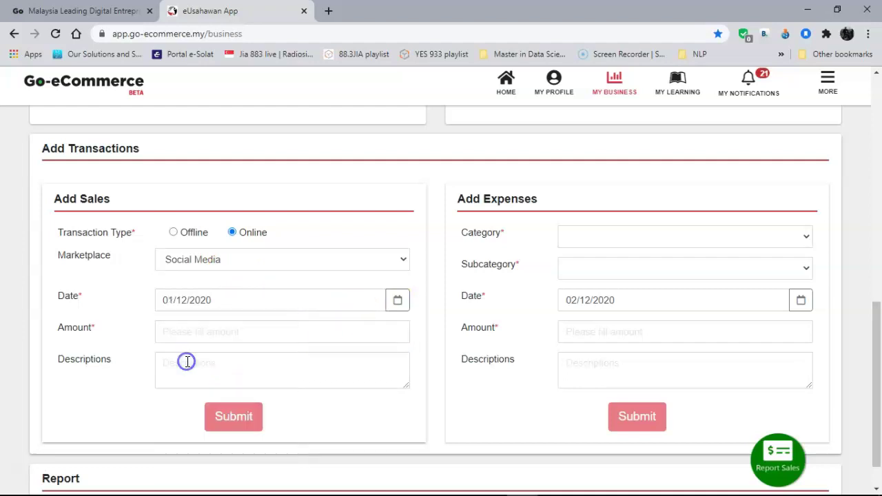
Enter amount 250 and description '5 bottles of perfume', then submit the sale.
{"action": "left_click", "coordinate": [242, 332]}
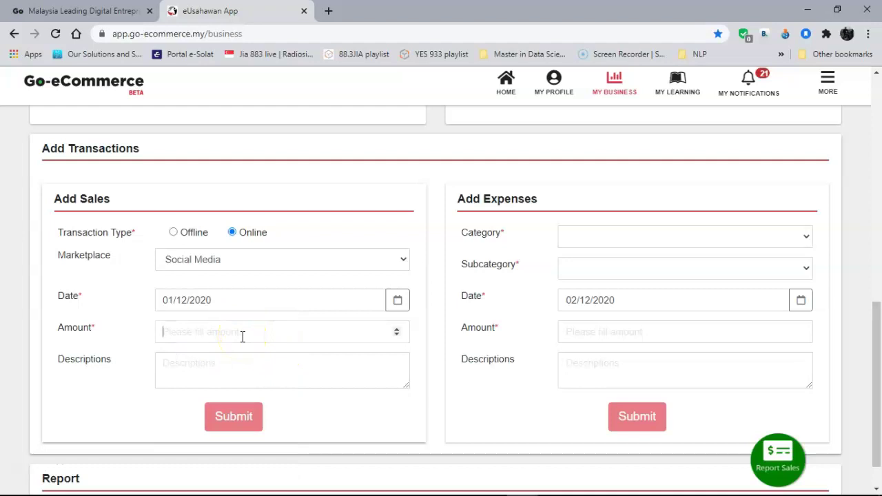
{"action": "type", "text": "500"}
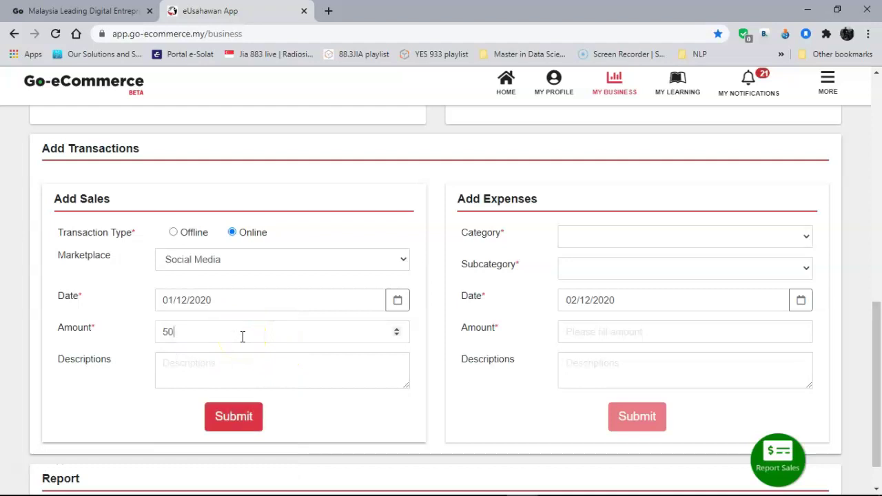
{"action": "key", "text": "BackSpace"}
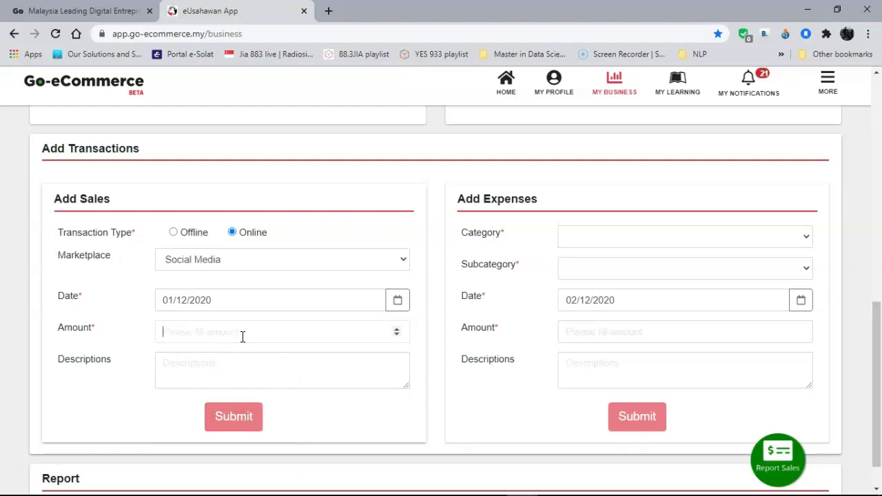
{"action": "type", "text": "250"}
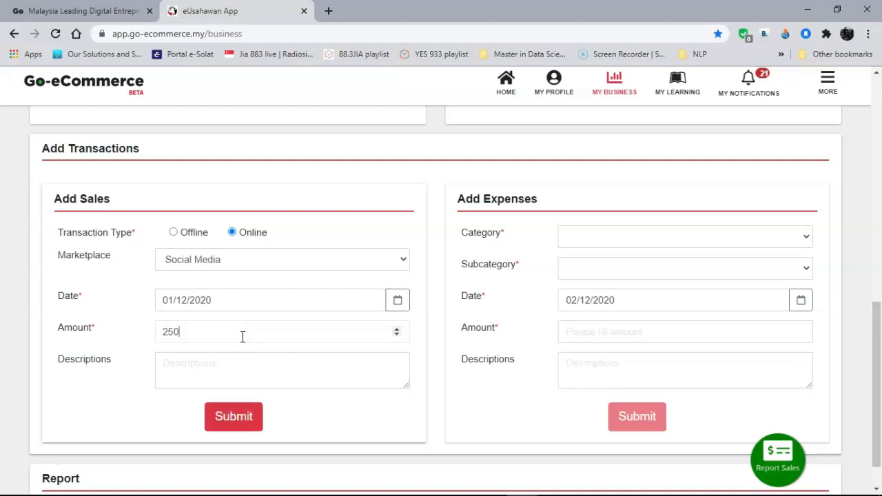
{"action": "left_click", "coordinate": [227, 363]}
{"action": "type", "text": "5 bottles of perfume"}
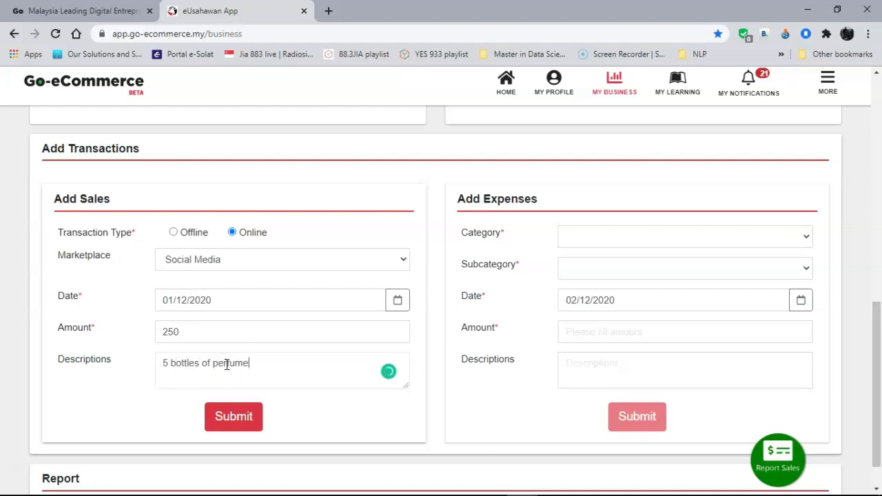
{"action": "left_click", "coordinate": [233, 416]}
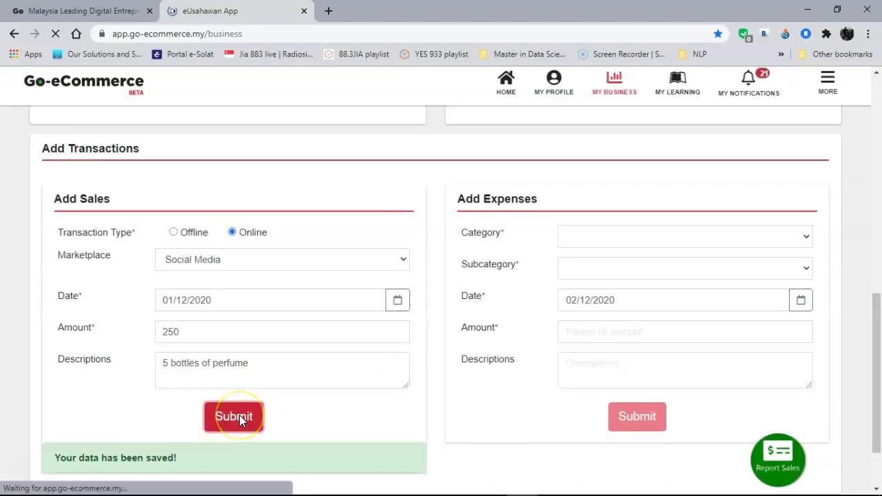
Scroll through the GoHalal dashboard to review RM250.00 monthly and RM295.00 yearly sales.
{"action": "scroll", "coordinate": [238, 420], "scroll_direction": "up", "scroll_amount": 10}
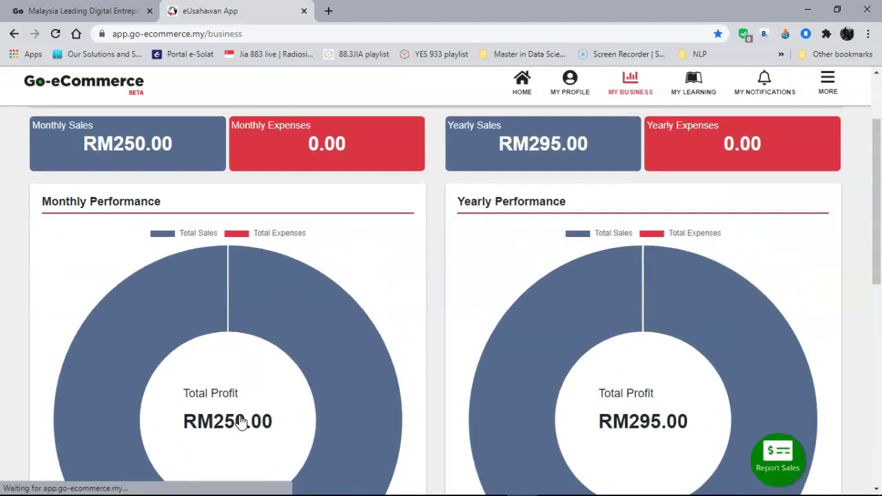
{"action": "scroll", "coordinate": [430, 372], "scroll_direction": "up", "scroll_amount": 2}
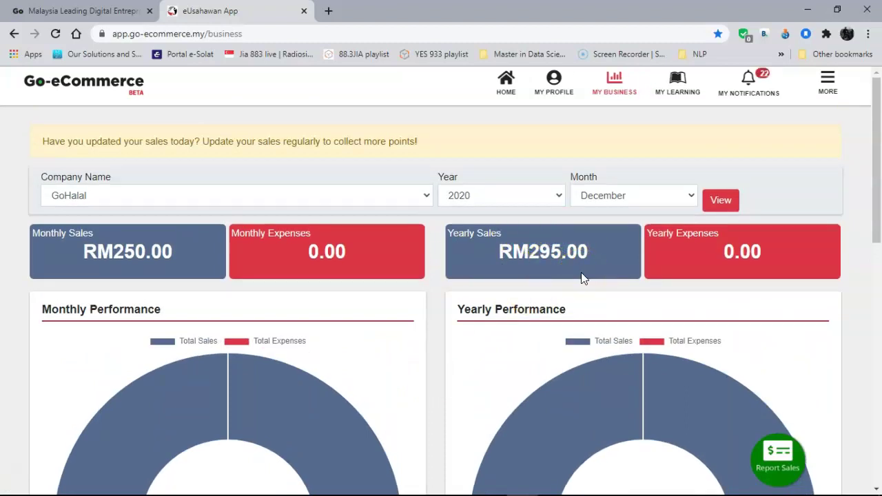
{"action": "scroll", "coordinate": [580, 273], "scroll_direction": "down", "scroll_amount": 5}
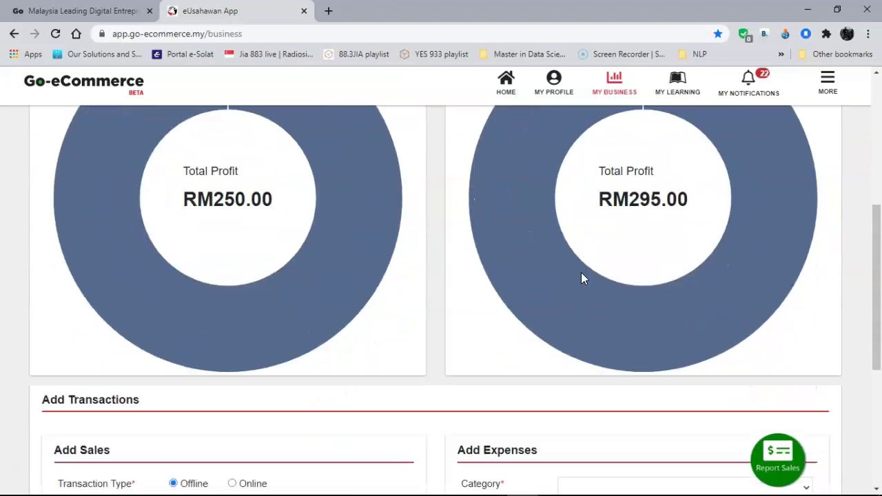
{"action": "scroll", "coordinate": [581, 272], "scroll_direction": "up", "scroll_amount": 2}
{"action": "scroll", "coordinate": [581, 278], "scroll_direction": "down", "scroll_amount": 5}
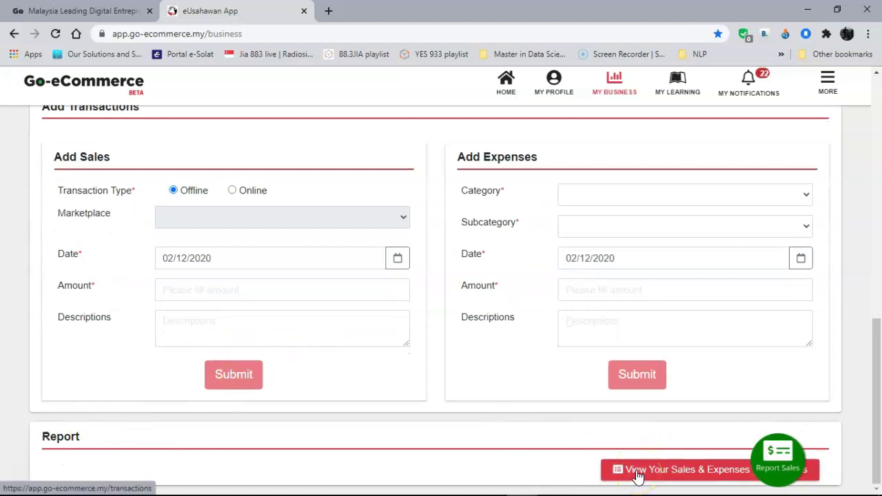
Review the transaction list's RM45.00 and RM250.00 sales, then return to My Profile.
{"action": "left_click", "coordinate": [388, 317]}
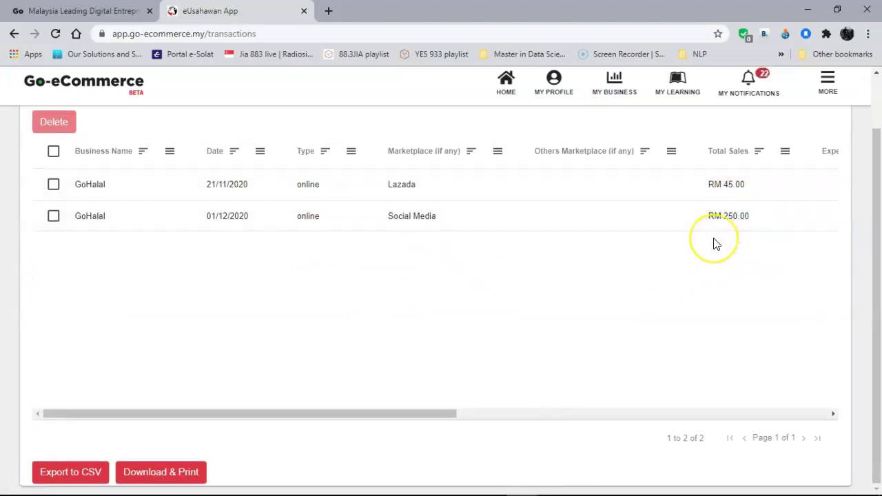
{"action": "scroll", "coordinate": [715, 244], "scroll_direction": "up", "scroll_amount": 1}
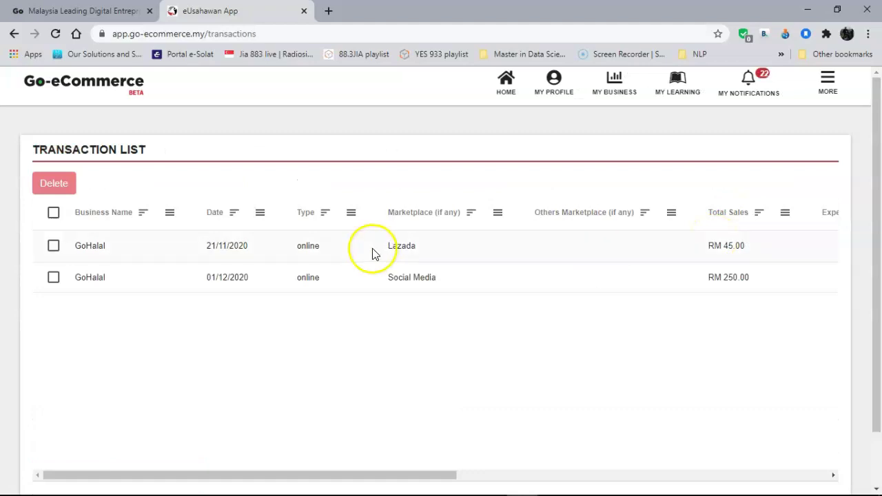
{"action": "scroll", "coordinate": [379, 227], "scroll_direction": "down", "scroll_amount": 1}
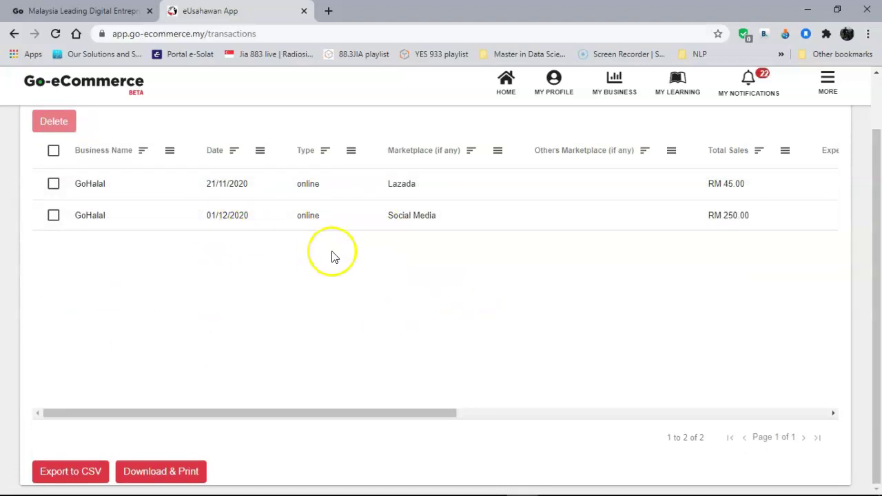
{"action": "left_click", "coordinate": [564, 94]}
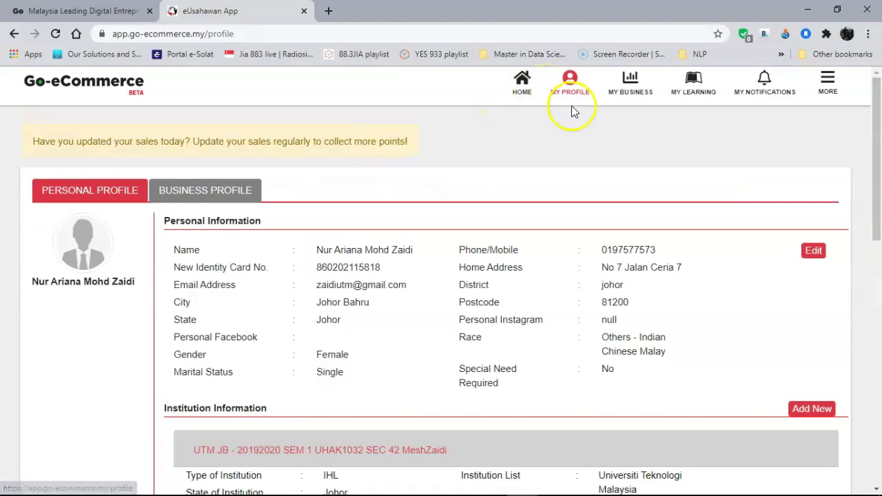
Return to My Business and open the Add Expenses category dropdown.
{"action": "left_click", "coordinate": [623, 88]}
{"action": "scroll", "coordinate": [591, 262], "scroll_direction": "down", "scroll_amount": 8}
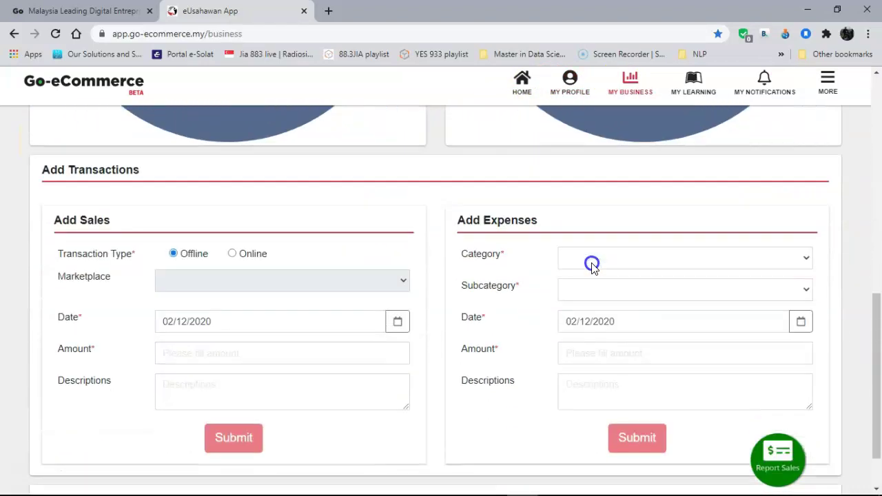
{"action": "left_click", "coordinate": [591, 260]}
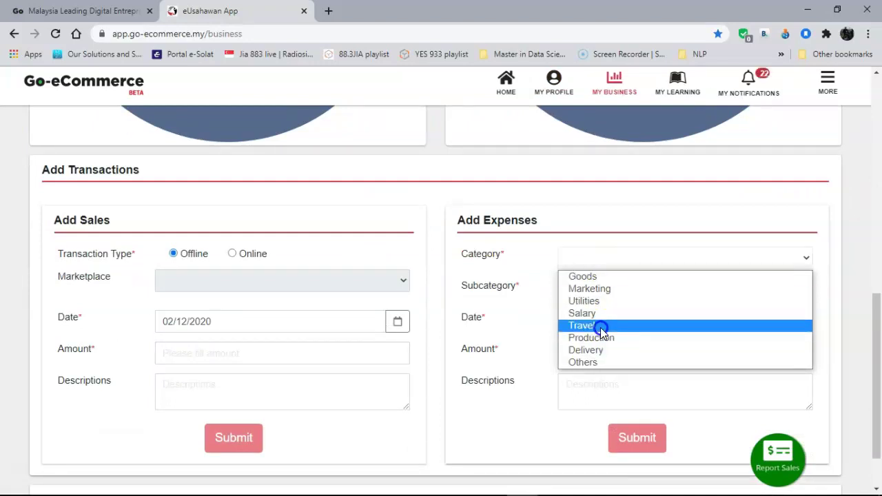
Set the expense category to Goods › Stock, dated 29/11/2020.
{"action": "left_click", "coordinate": [600, 277]}
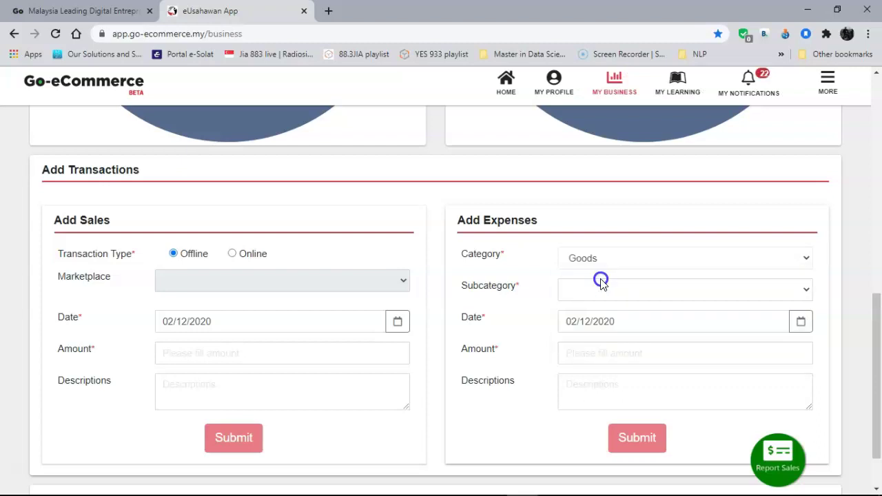
{"action": "left_click", "coordinate": [600, 288]}
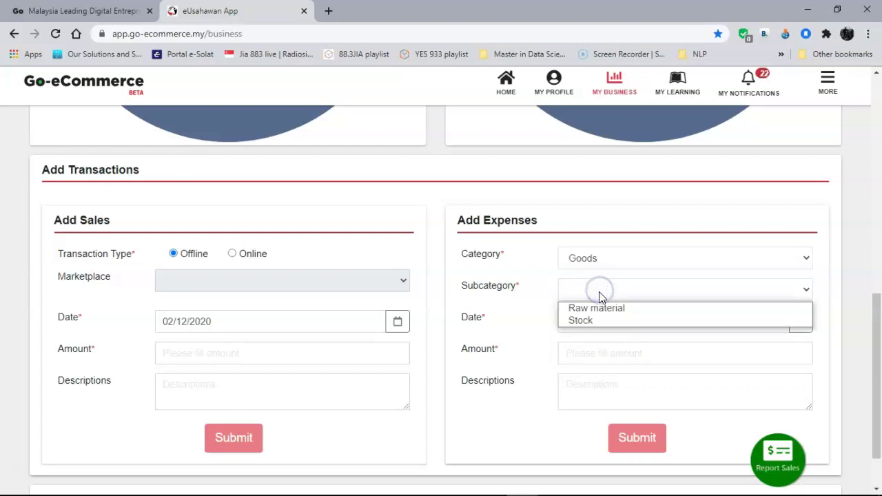
{"action": "left_click", "coordinate": [594, 320]}
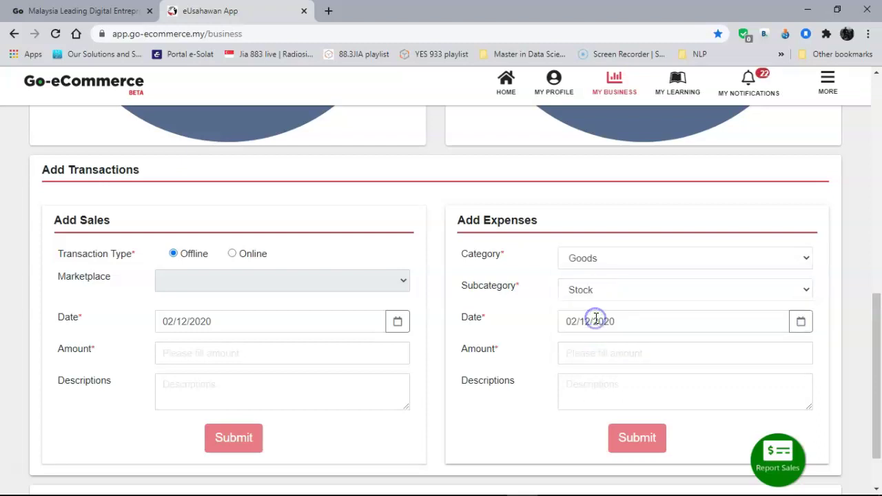
{"action": "left_click", "coordinate": [803, 323]}
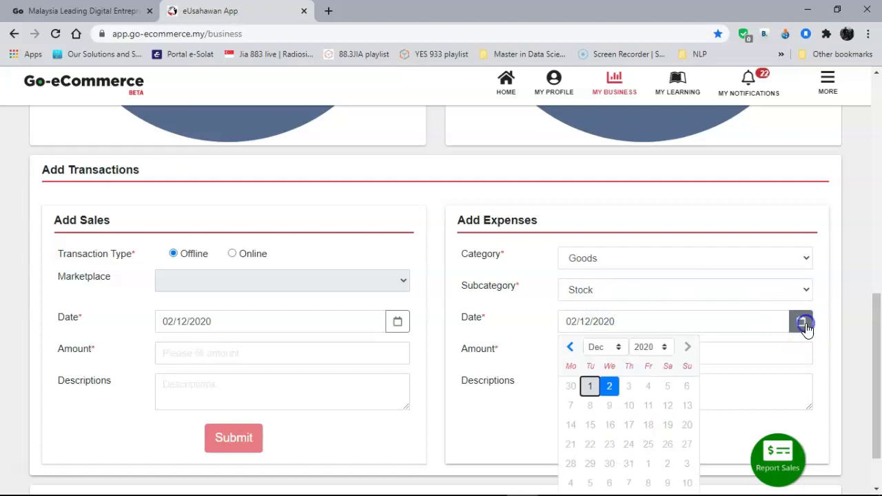
{"action": "left_click", "coordinate": [571, 349]}
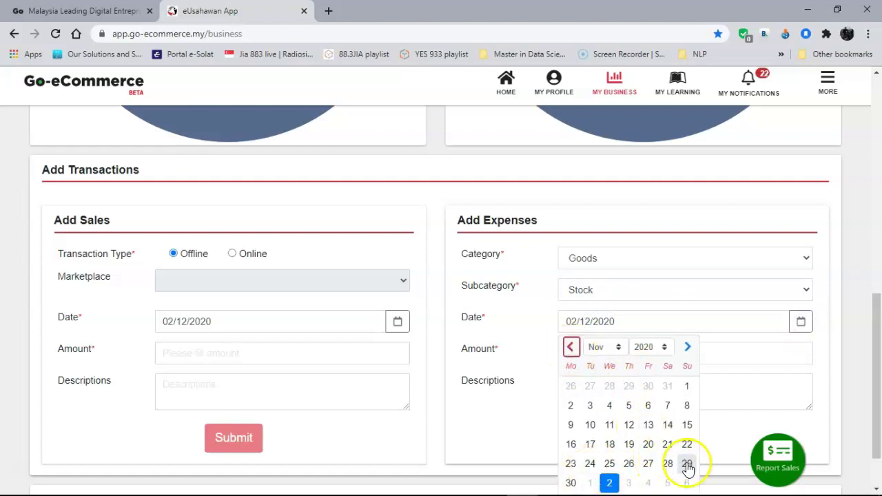
{"action": "left_click", "coordinate": [686, 464]}
Enter amount 100 with description 'stock replenish', submit, and open the transaction list.
{"action": "left_click", "coordinate": [594, 346]}
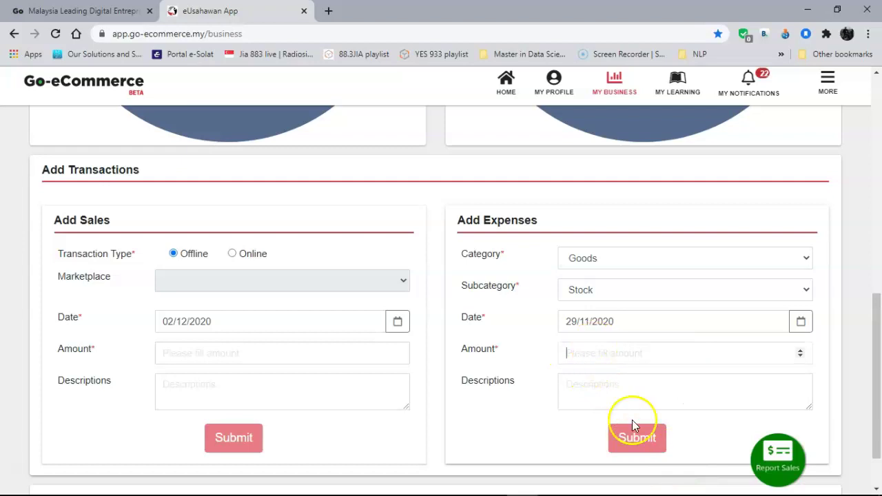
{"action": "left_click", "coordinate": [646, 442]}
{"action": "type", "text": "100"}
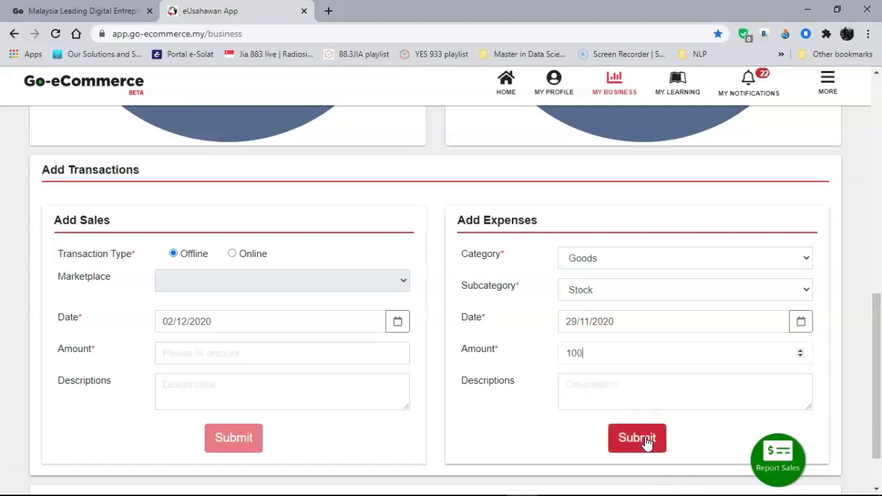
{"action": "left_click", "coordinate": [614, 396]}
{"action": "left_click", "coordinate": [613, 397]}
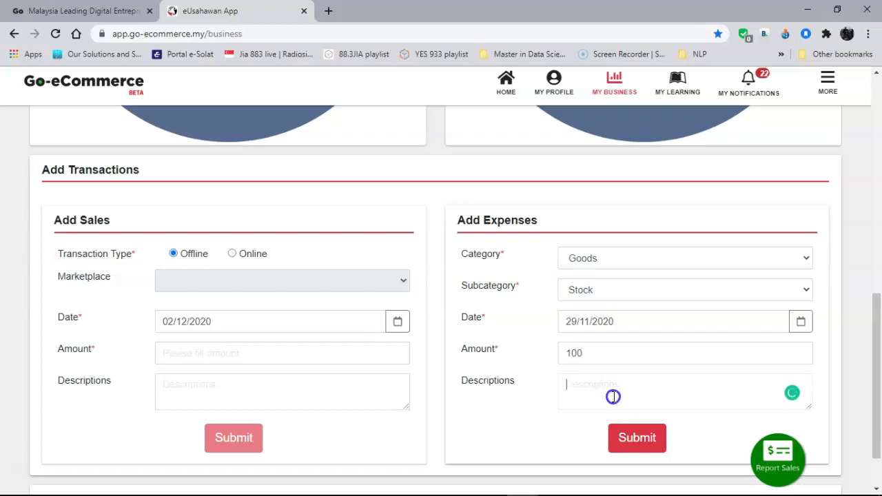
{"action": "type", "text": "stock replenish"}
{"action": "left_click", "coordinate": [632, 439]}
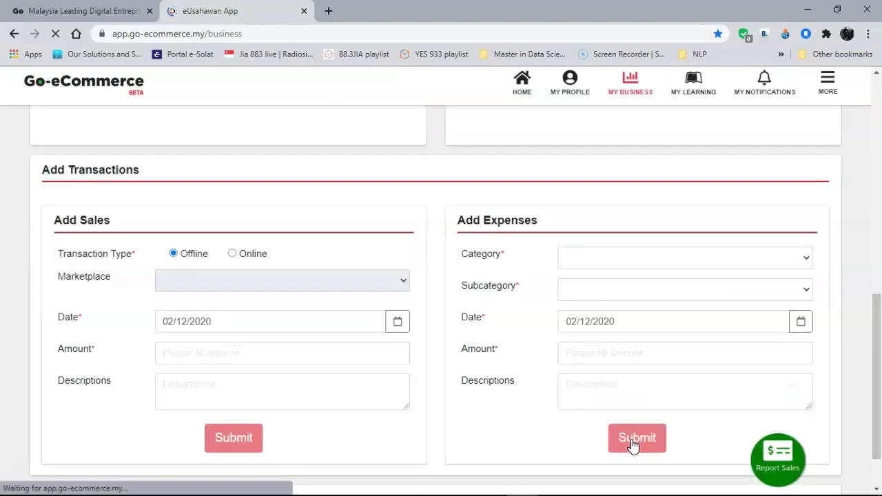
{"action": "left_click", "coordinate": [659, 468]}
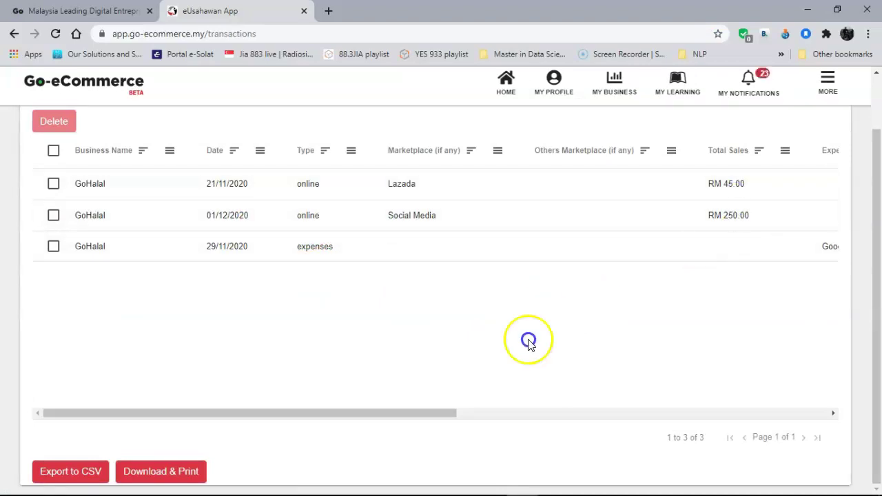
Scroll the transaction list right to view the RM 100.00 Goods/Stock 'stock replenish' row.
{"action": "scroll", "coordinate": [416, 412], "scroll_direction": "right", "scroll_amount": 1}
{"action": "left_click_drag", "start_coordinate": [417, 412], "coordinate": [325, 386]}
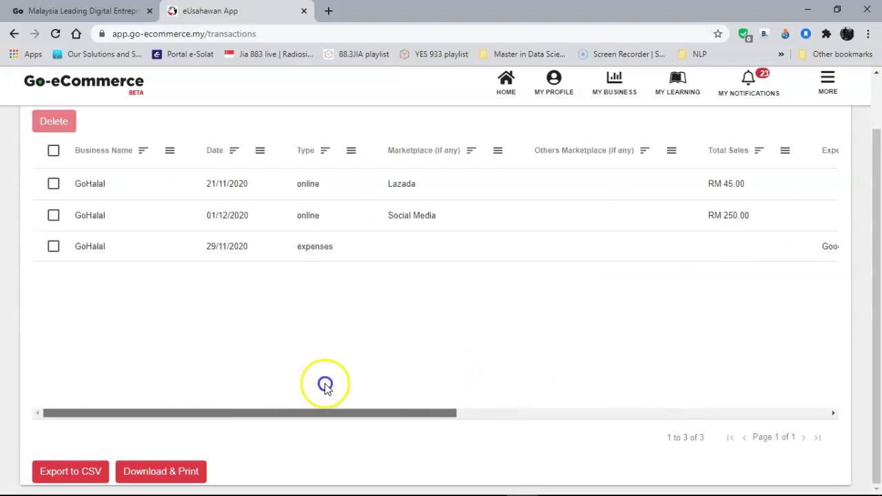
{"action": "scroll", "coordinate": [517, 320], "scroll_direction": "up", "scroll_amount": 1}
{"action": "left_click_drag", "start_coordinate": [396, 474], "coordinate": [681, 451]}
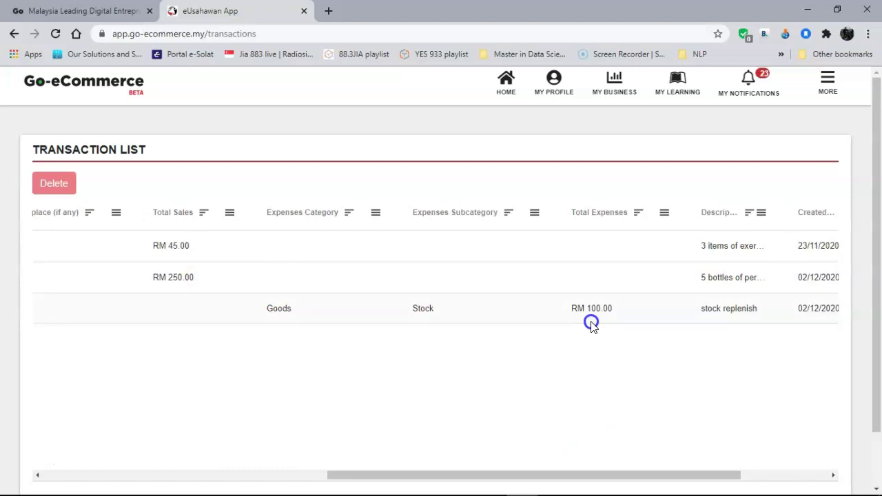
{"action": "left_click", "coordinate": [563, 401]}
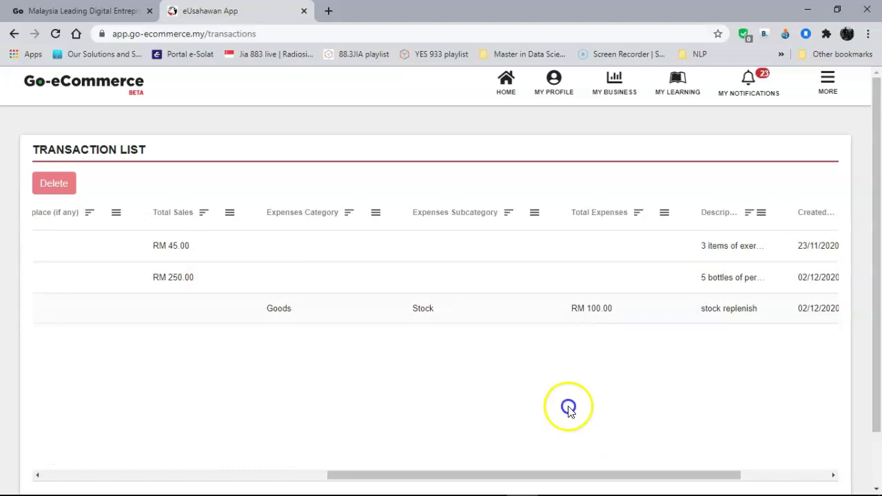
{"action": "left_click", "coordinate": [345, 260]}
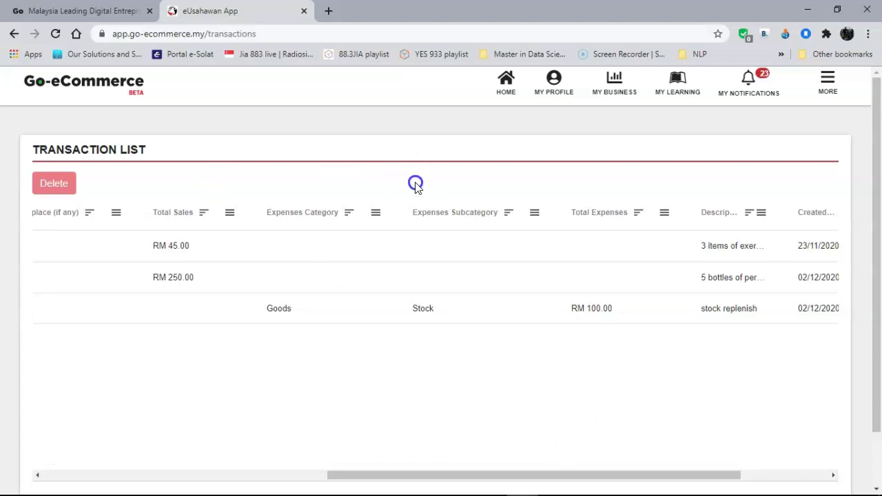
Log out of the Go-eCommerce account from the MORE menu.
{"action": "left_click", "coordinate": [622, 91]}
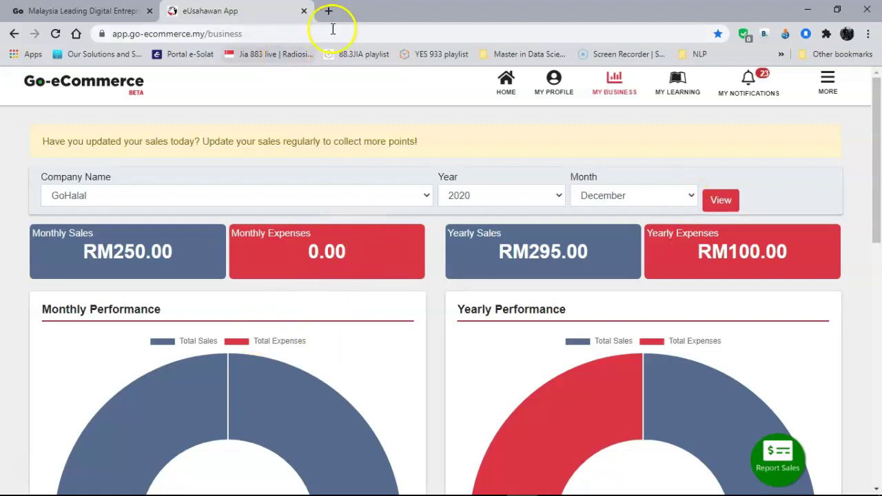
{"action": "left_click", "coordinate": [828, 82]}
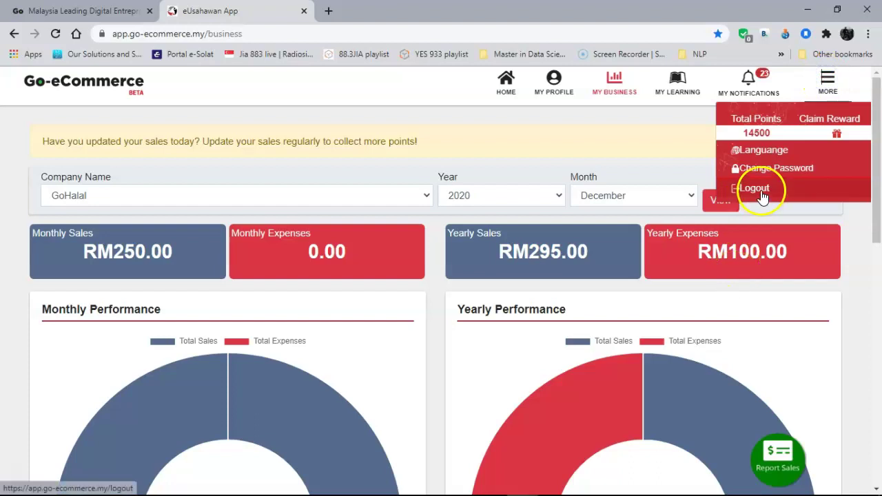
{"action": "left_click", "coordinate": [758, 193]}
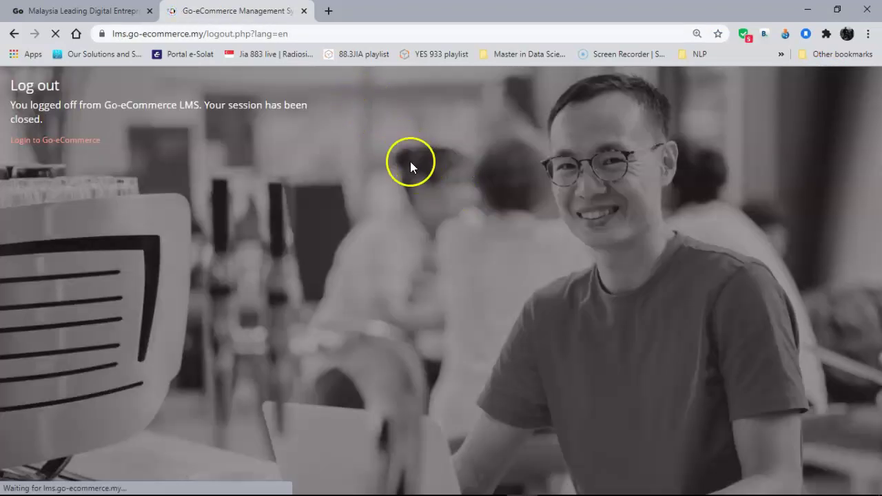
Search 'go ecommerce' from the address bar and open the go-ecommerce.my home page.
{"action": "left_click", "coordinate": [236, 38]}
{"action": "type", "text": "go"}
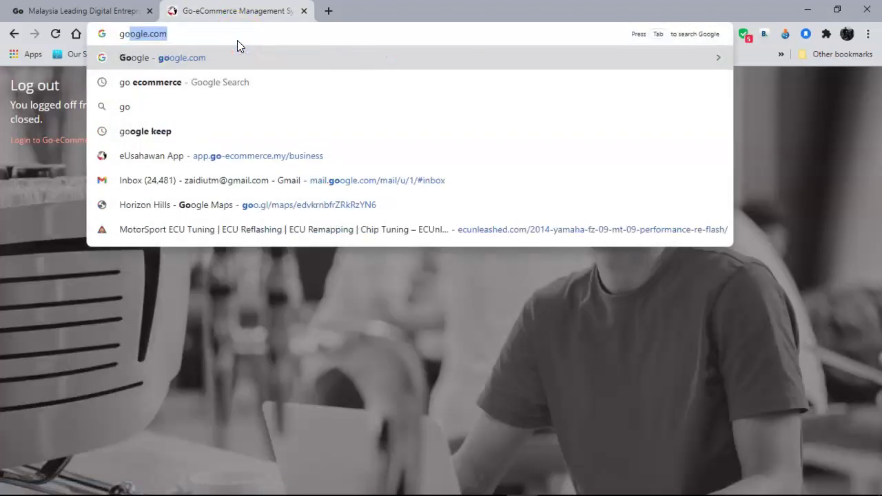
{"action": "key", "text": "Down"}
{"action": "key", "text": "Return"}
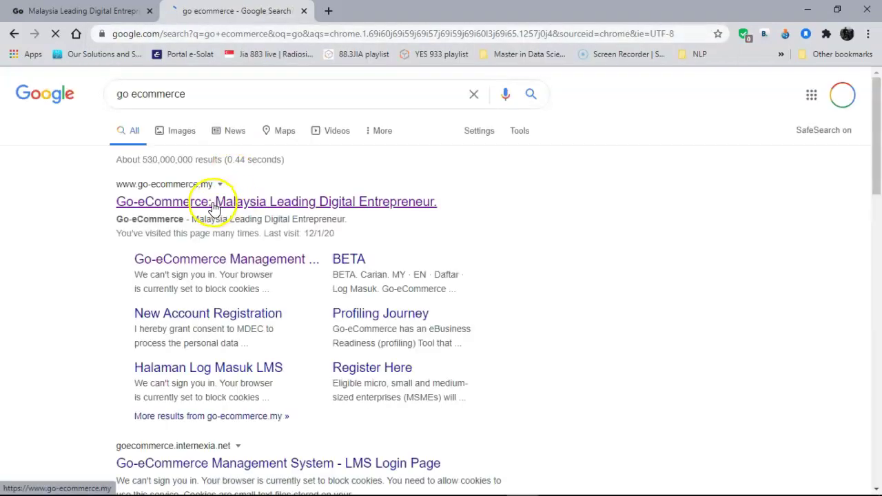
{"action": "left_click", "coordinate": [215, 202]}
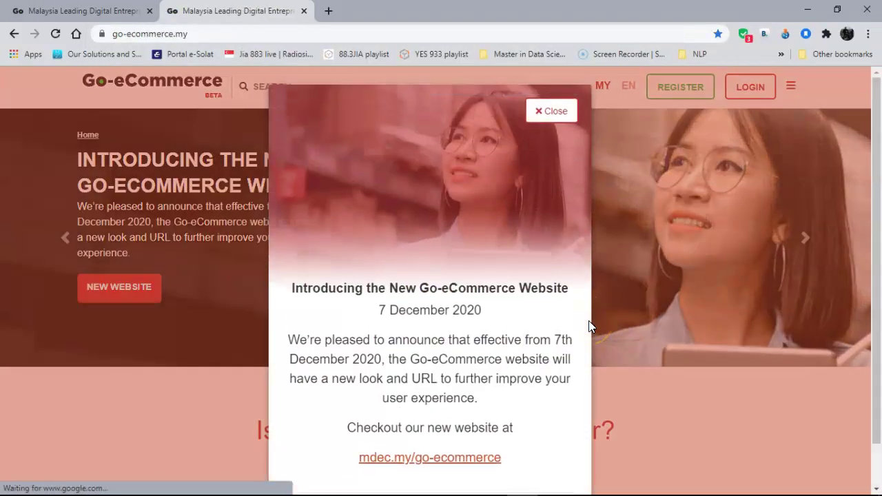